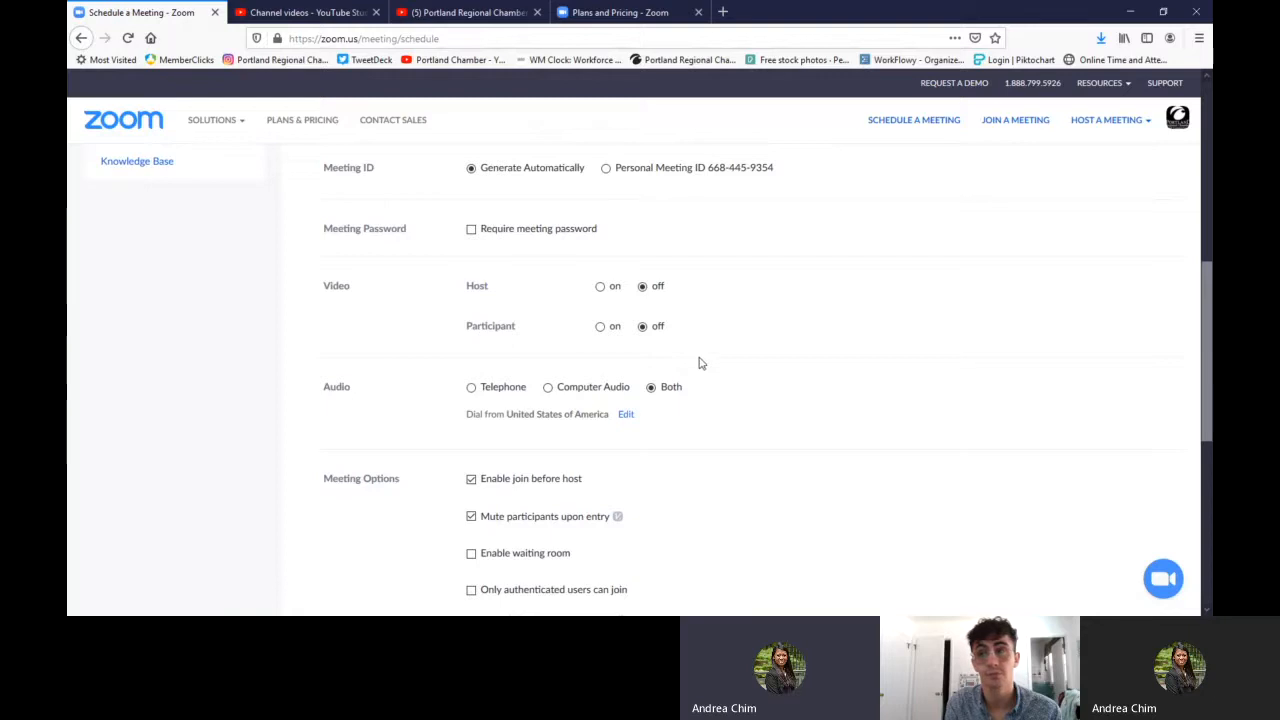
Save the scheduled meeting with its current video, audio and meeting options
scroll(714, 371, down, 1)
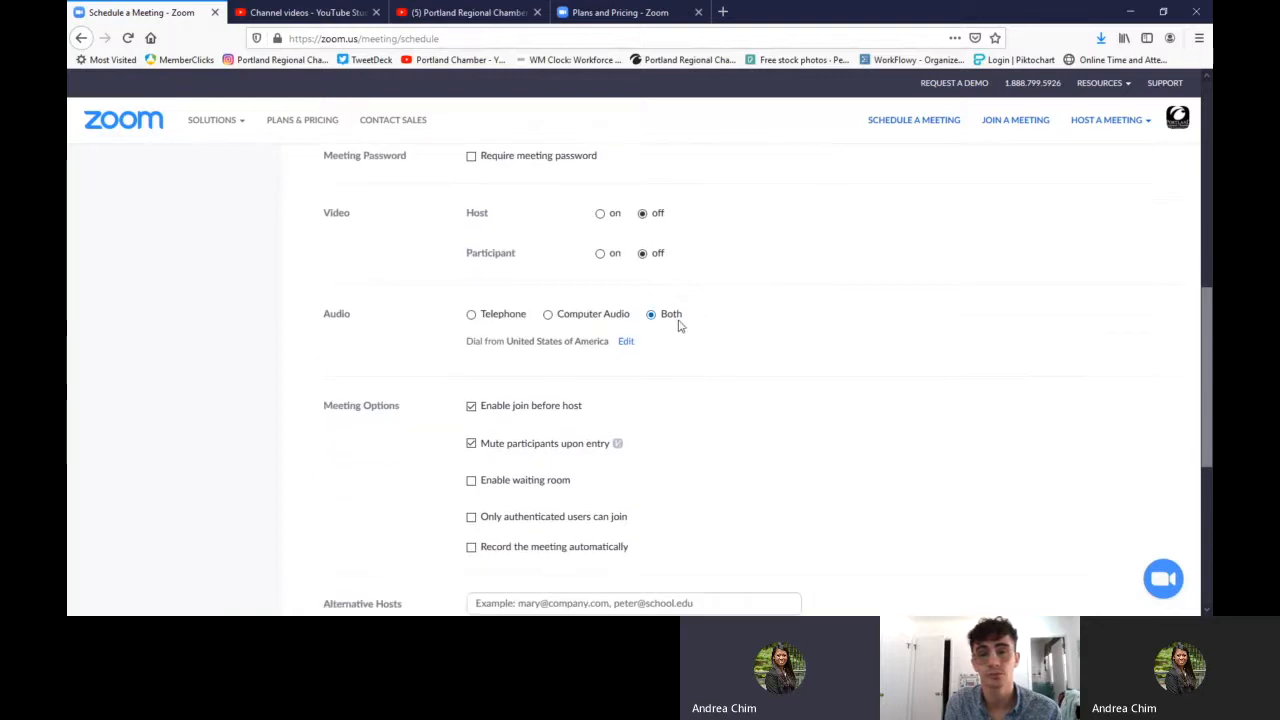
scroll(700, 345, down, 1)
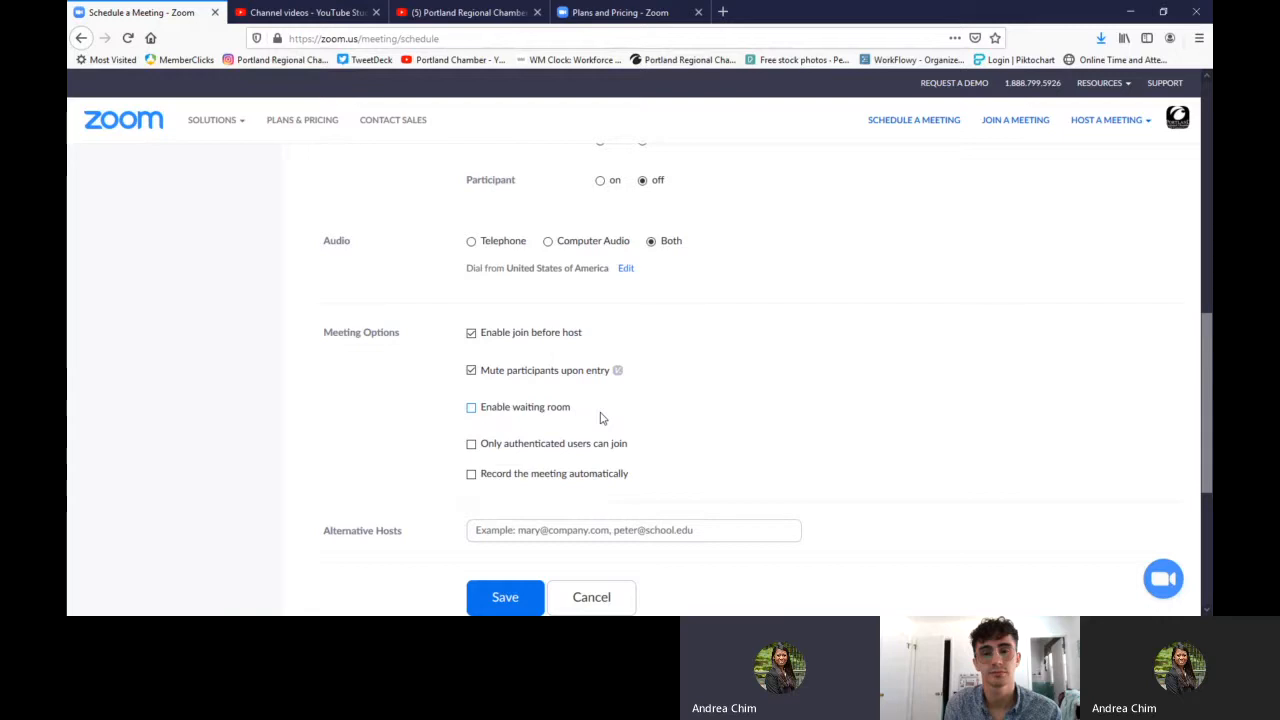
scroll(723, 408, down, 1)
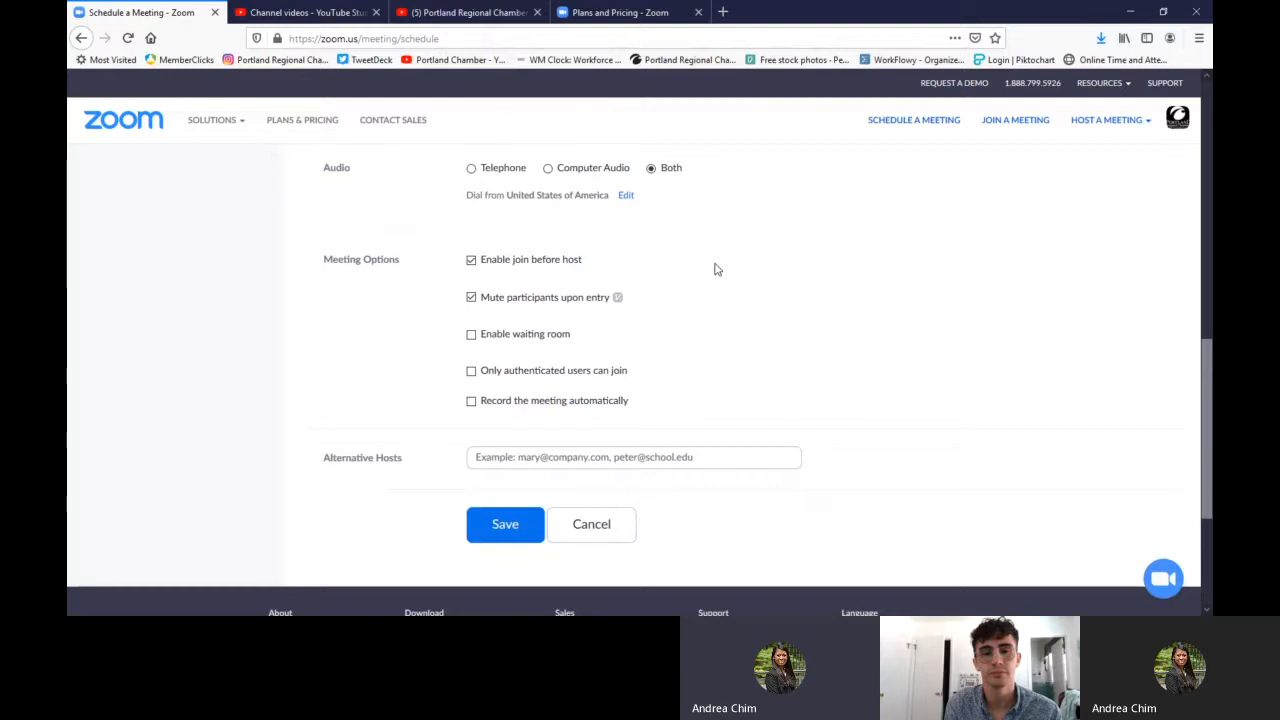
click(520, 522)
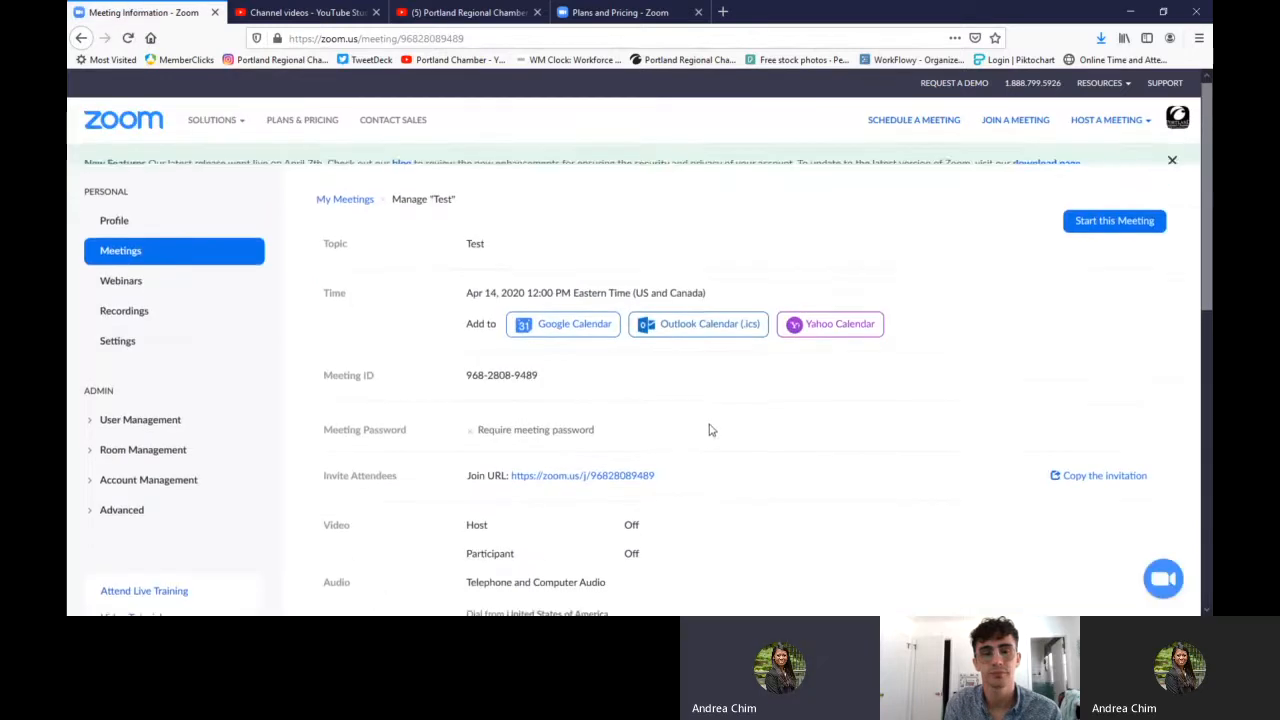
Open the custom live streaming service configuration for the saved Test meeting
scroll(745, 411, down, 2)
scroll(745, 411, down, 5)
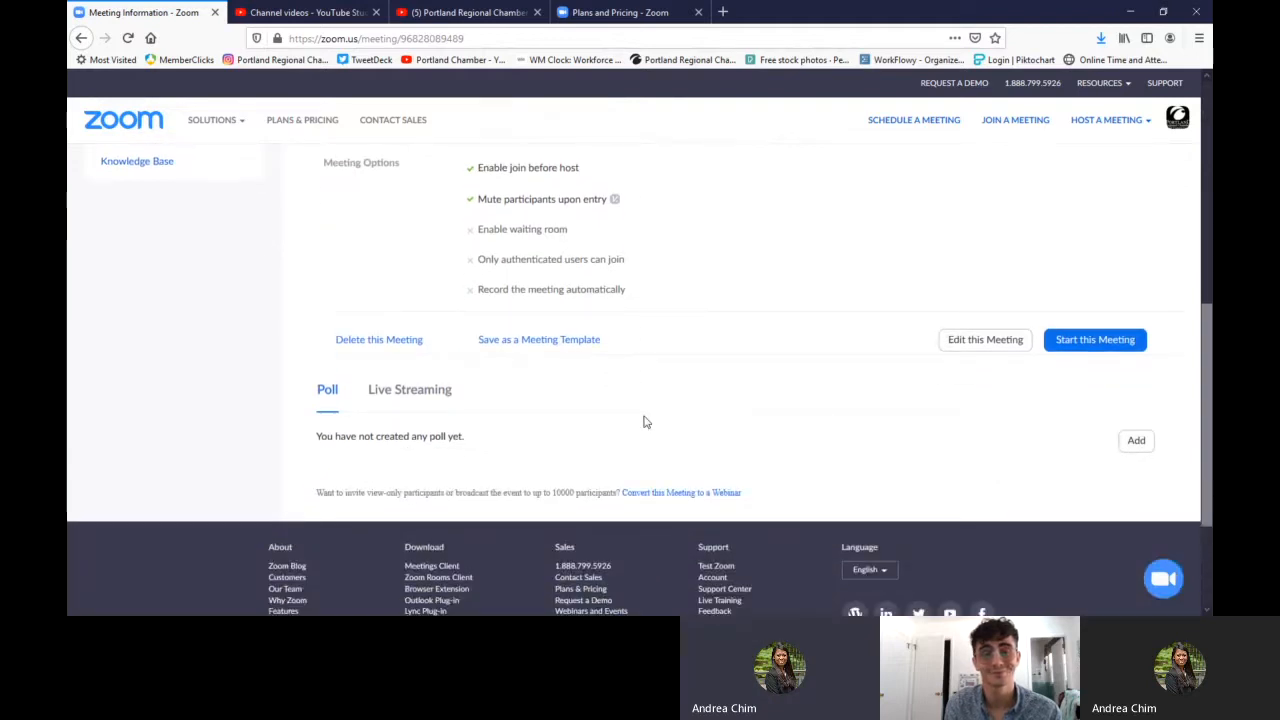
click(448, 392)
scroll(560, 420, down, 2)
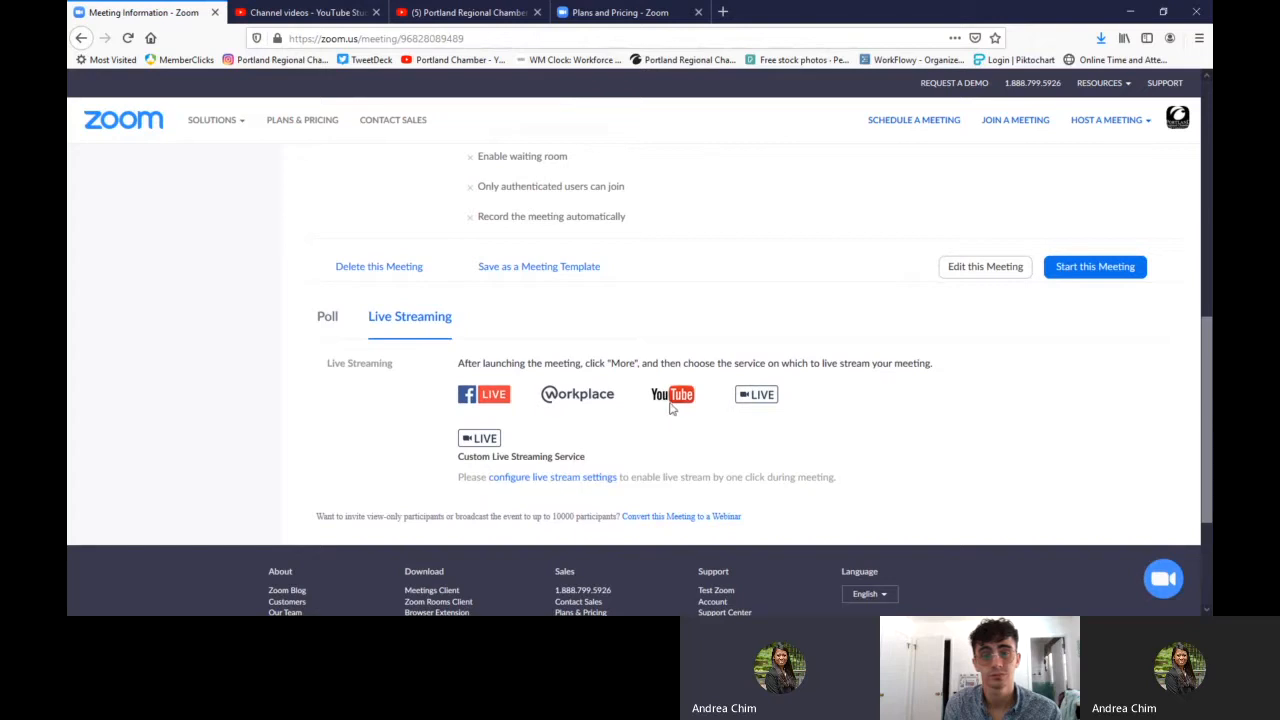
click(573, 478)
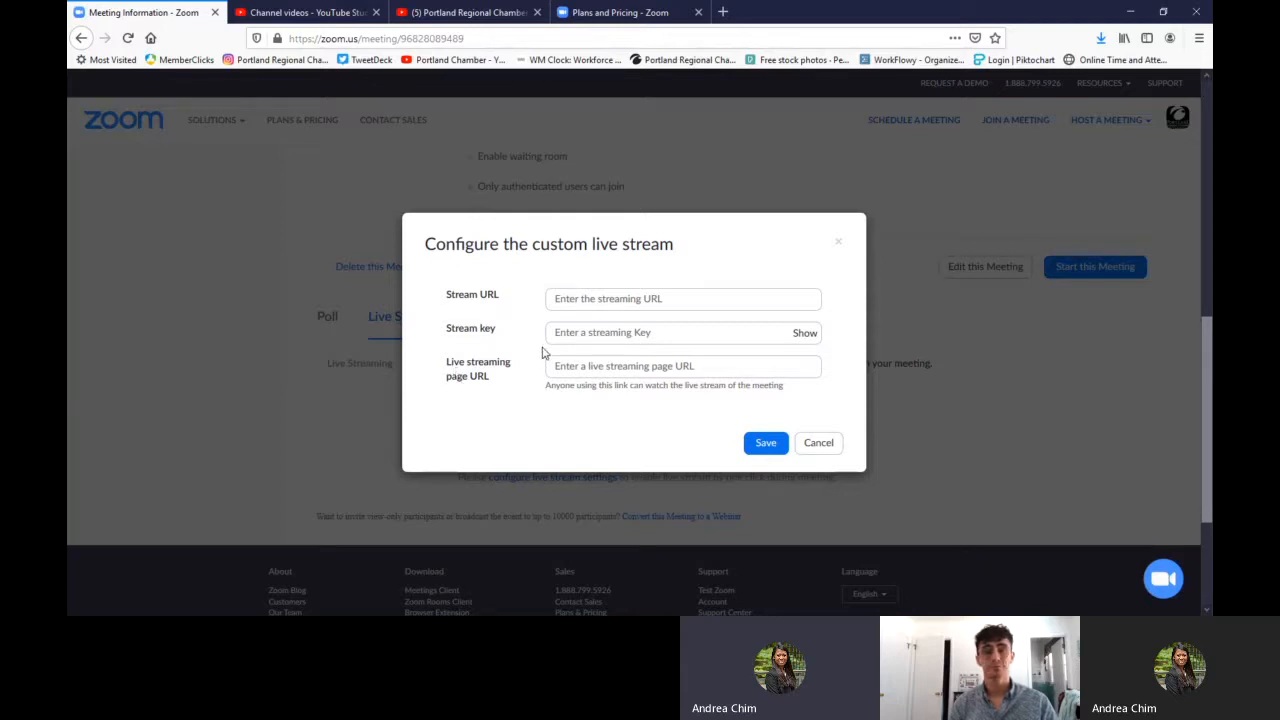
Switch to YouTube's live streaming page and start a new stream without copying earlier stream settings
click(438, 14)
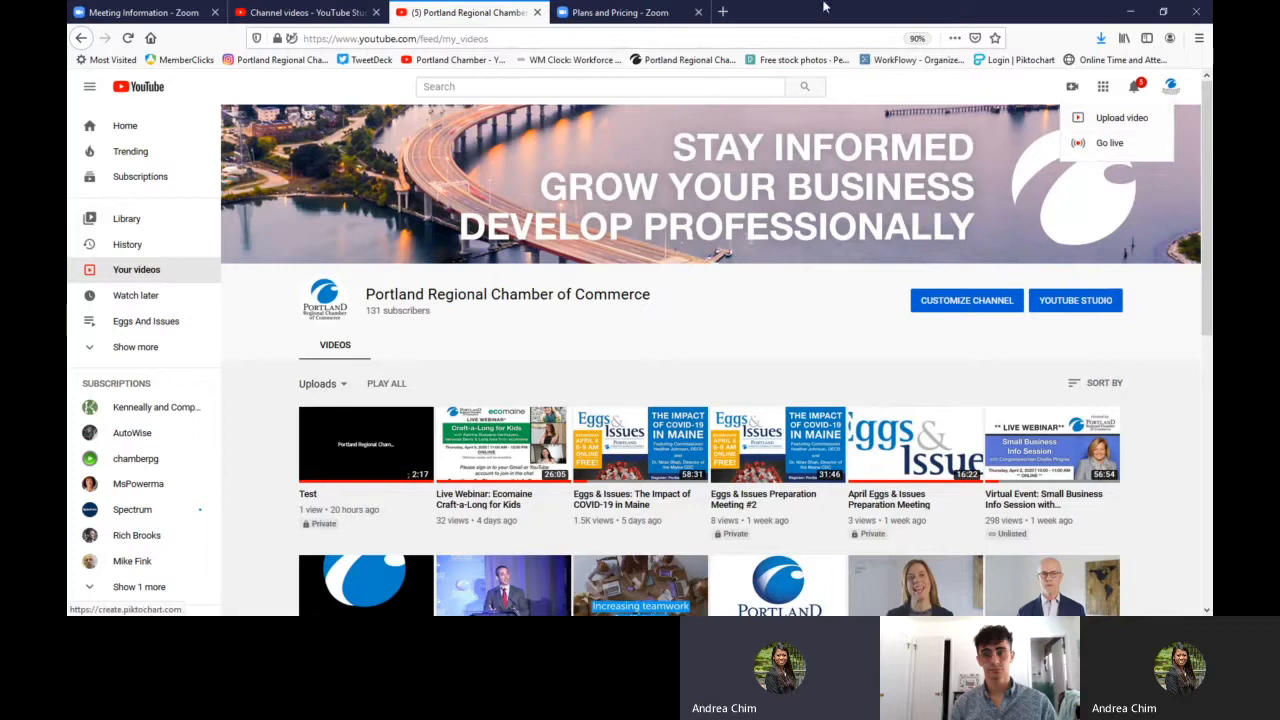
click(301, 11)
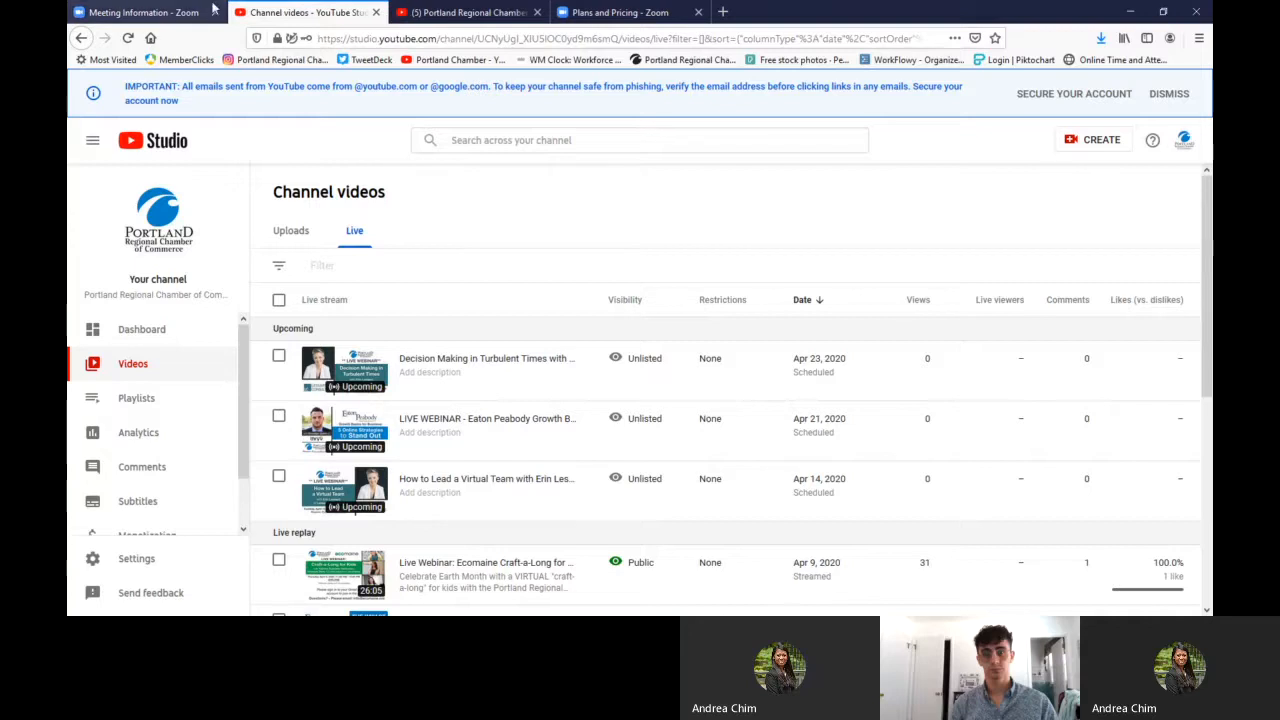
click(171, 12)
click(338, 12)
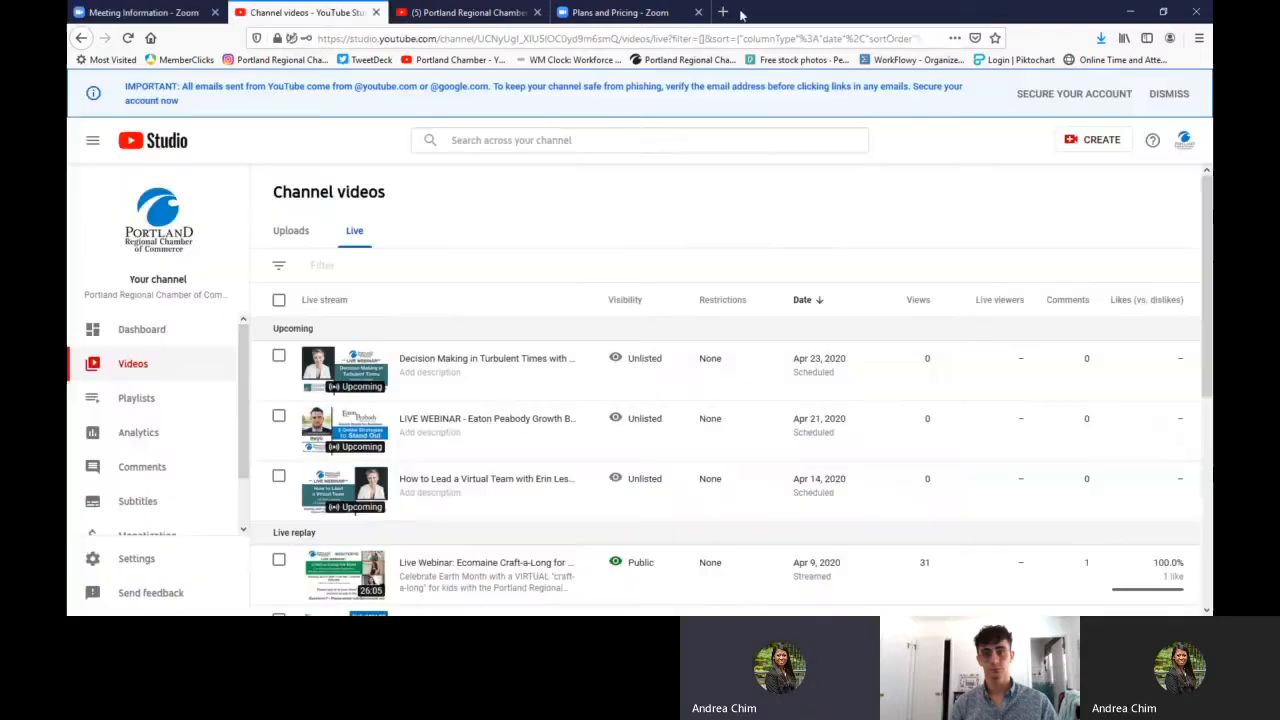
click(1163, 11)
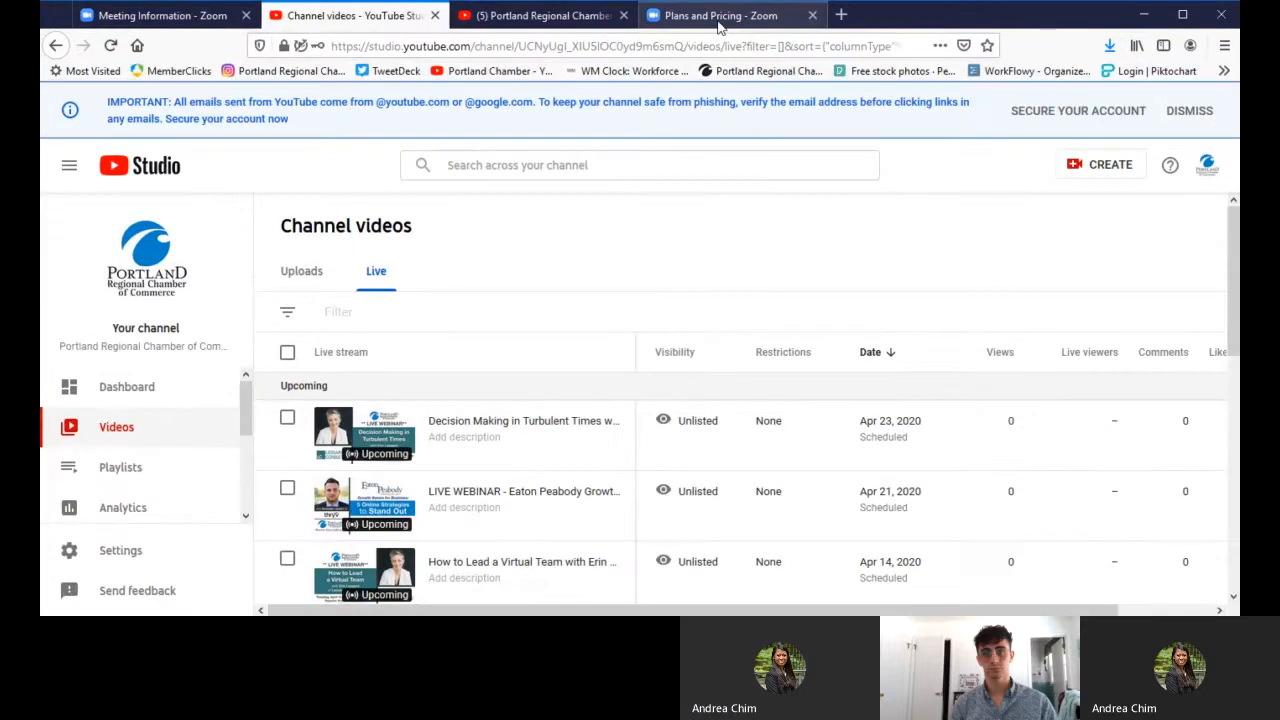
click(718, 20)
click(540, 15)
click(1122, 166)
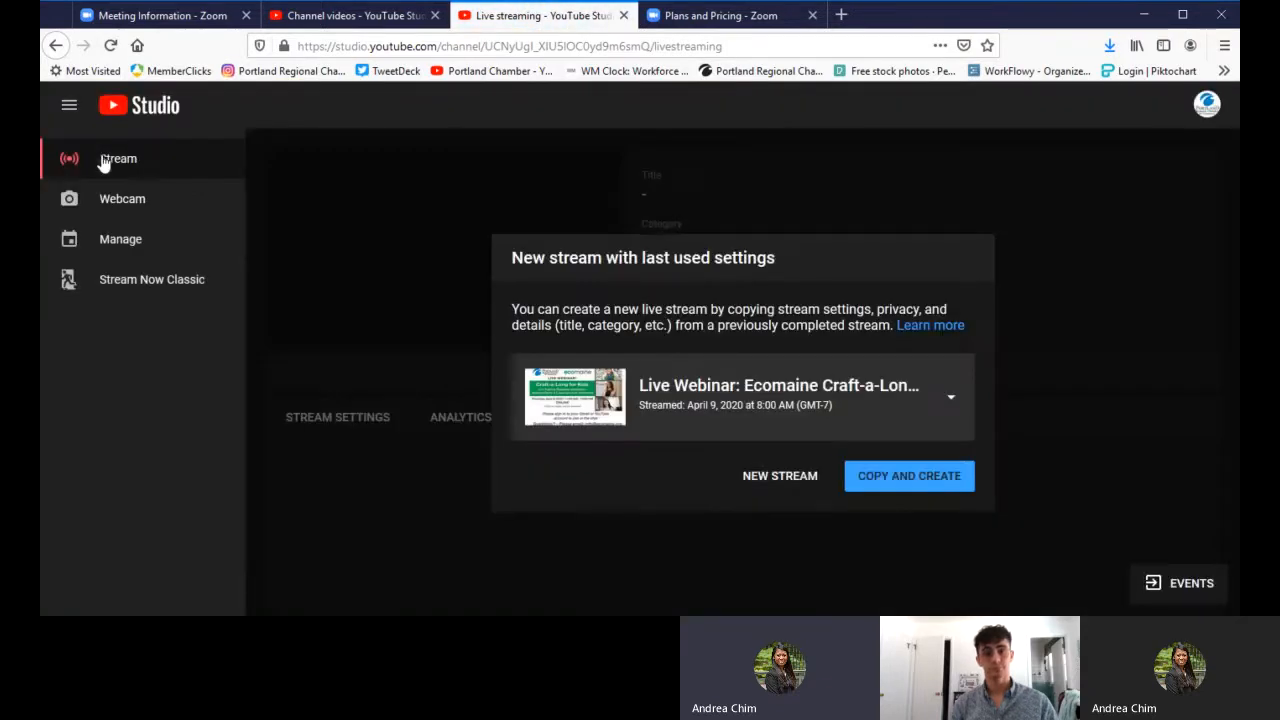
click(786, 475)
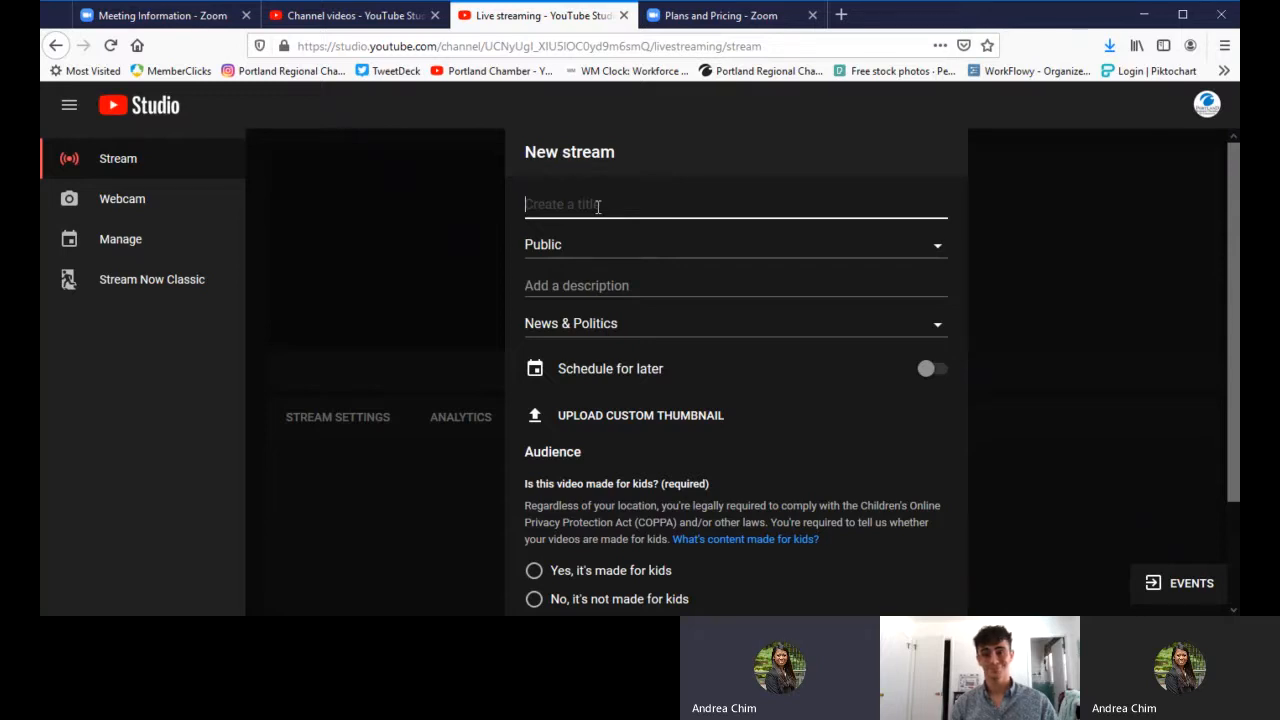
Title the new stream Test and set its visibility to Unlisted
text(Test)
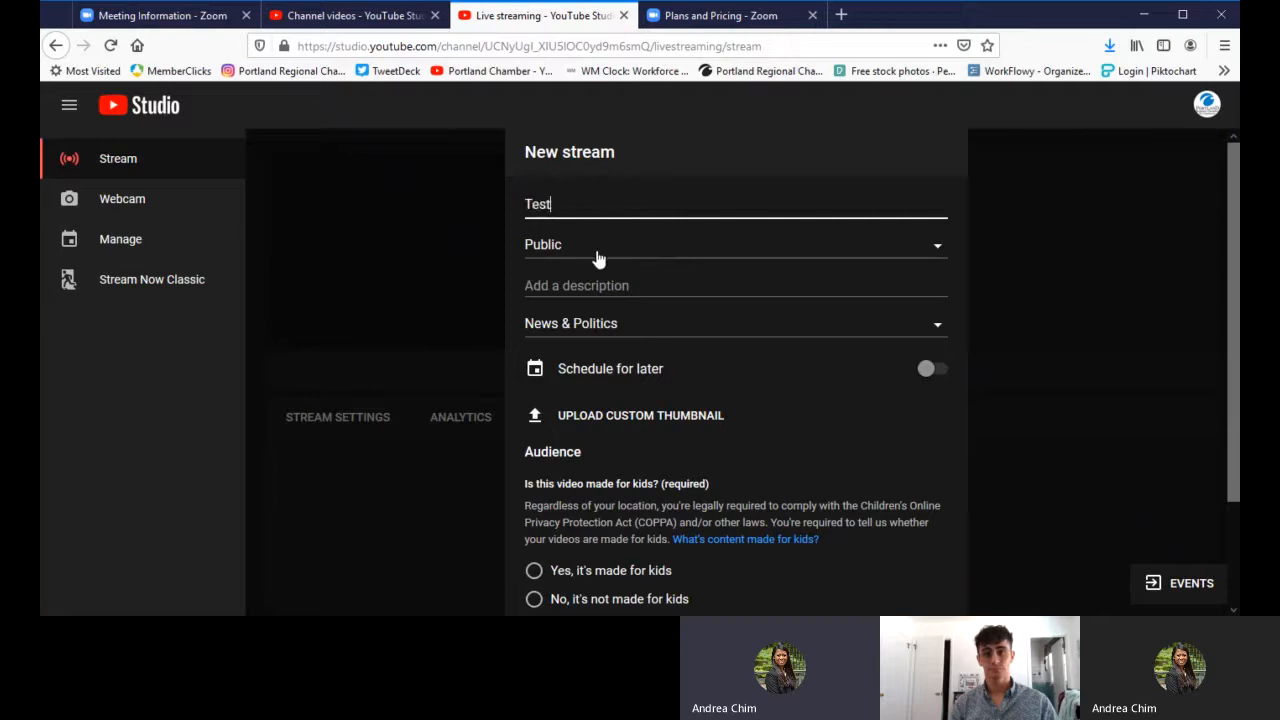
click(600, 255)
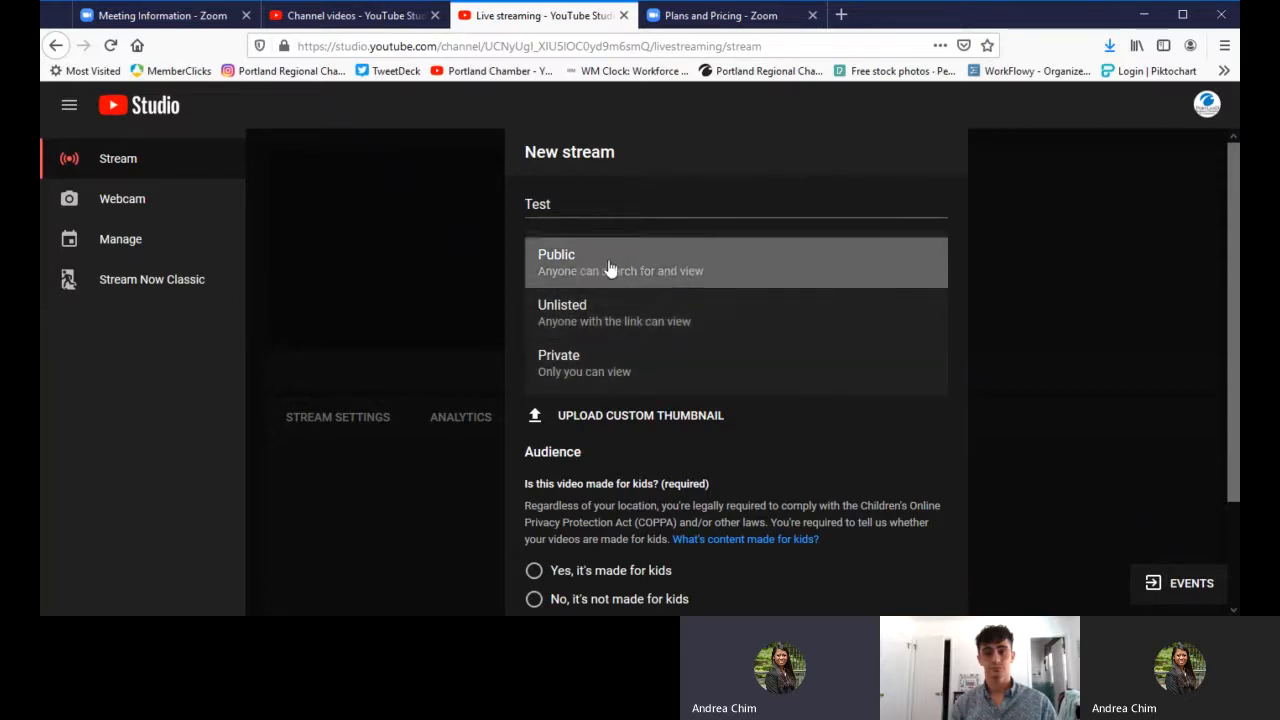
click(622, 328)
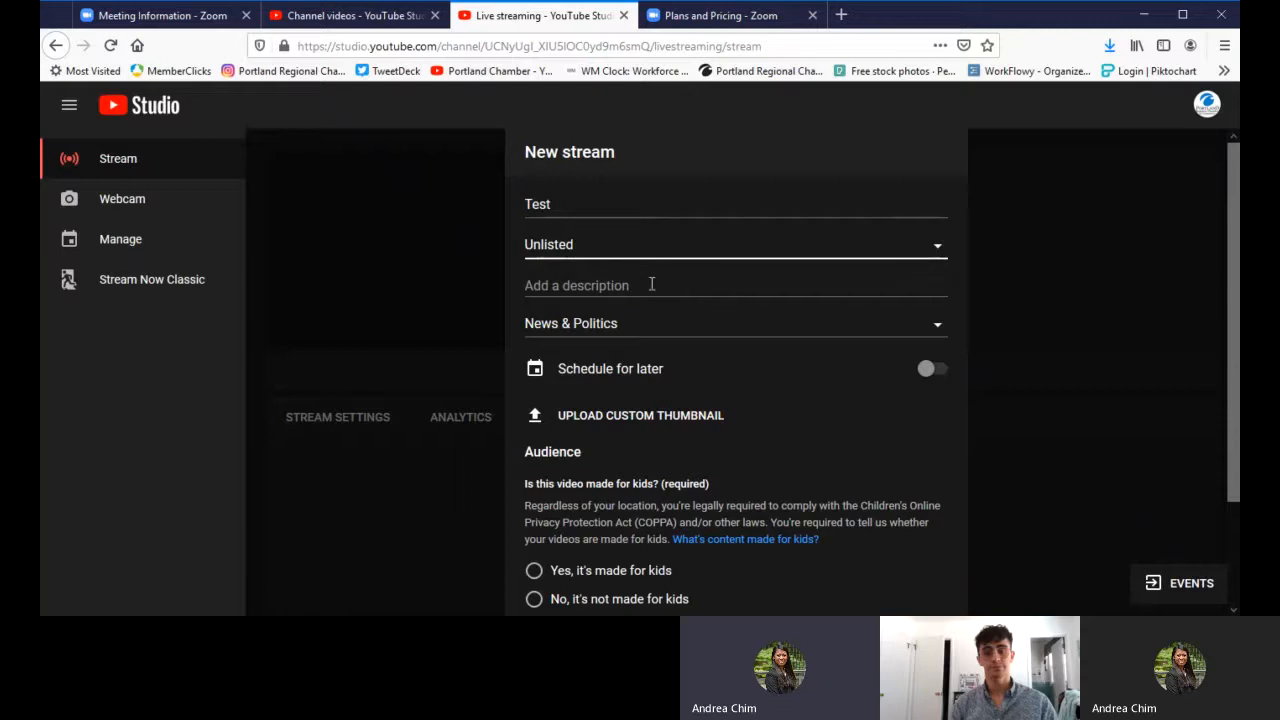
Set the new stream's category to Nonprofits & Activism
click(606, 328)
scroll(684, 450, down, 2)
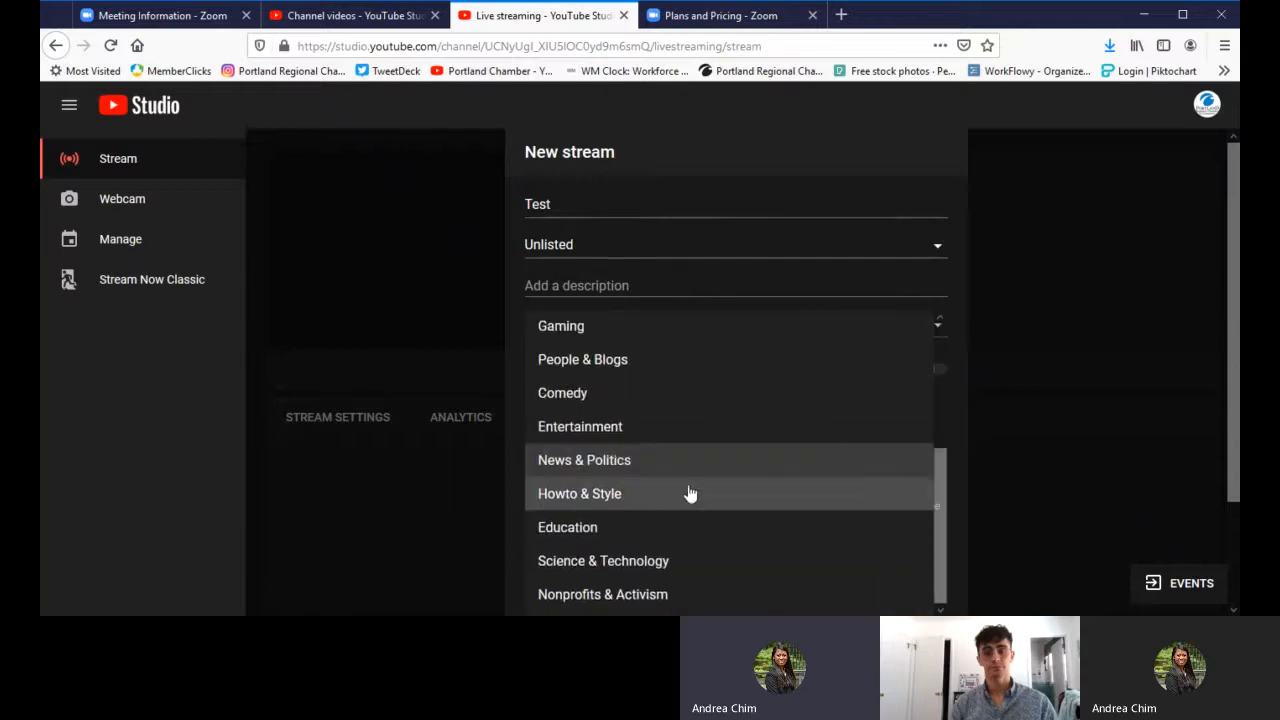
scroll(671, 480, up, 3)
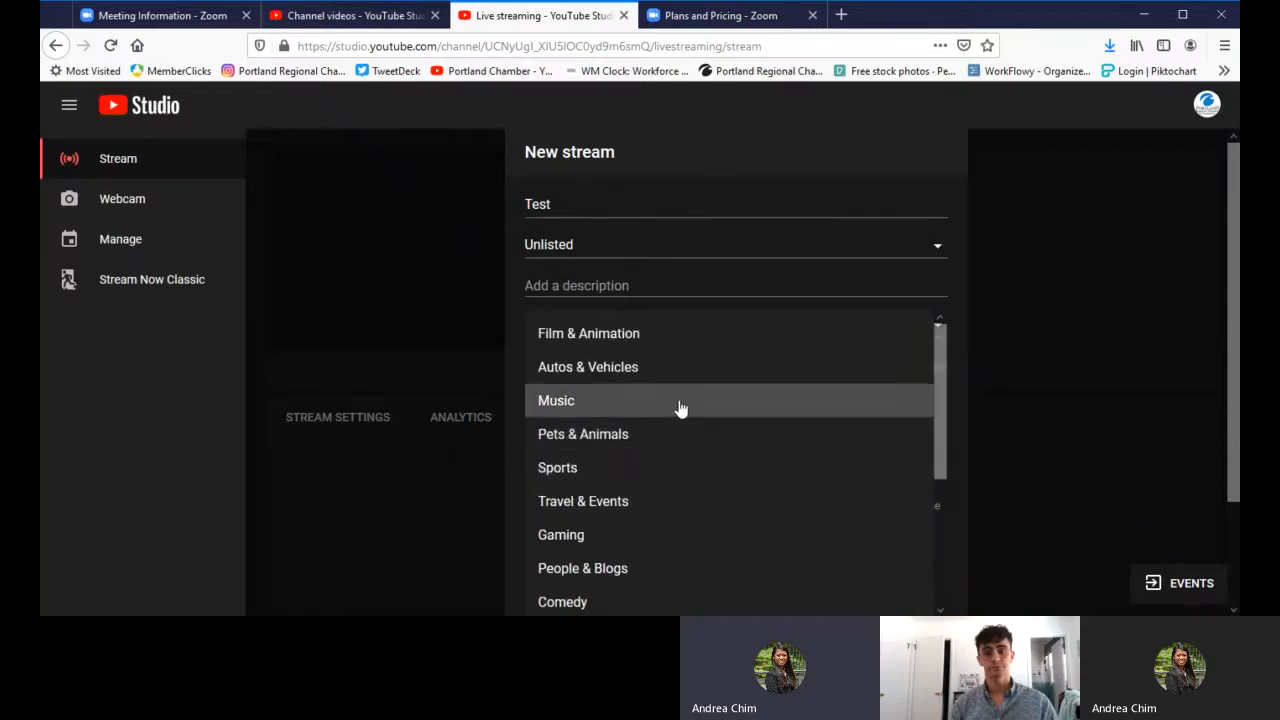
scroll(680, 412, down, 3)
click(598, 602)
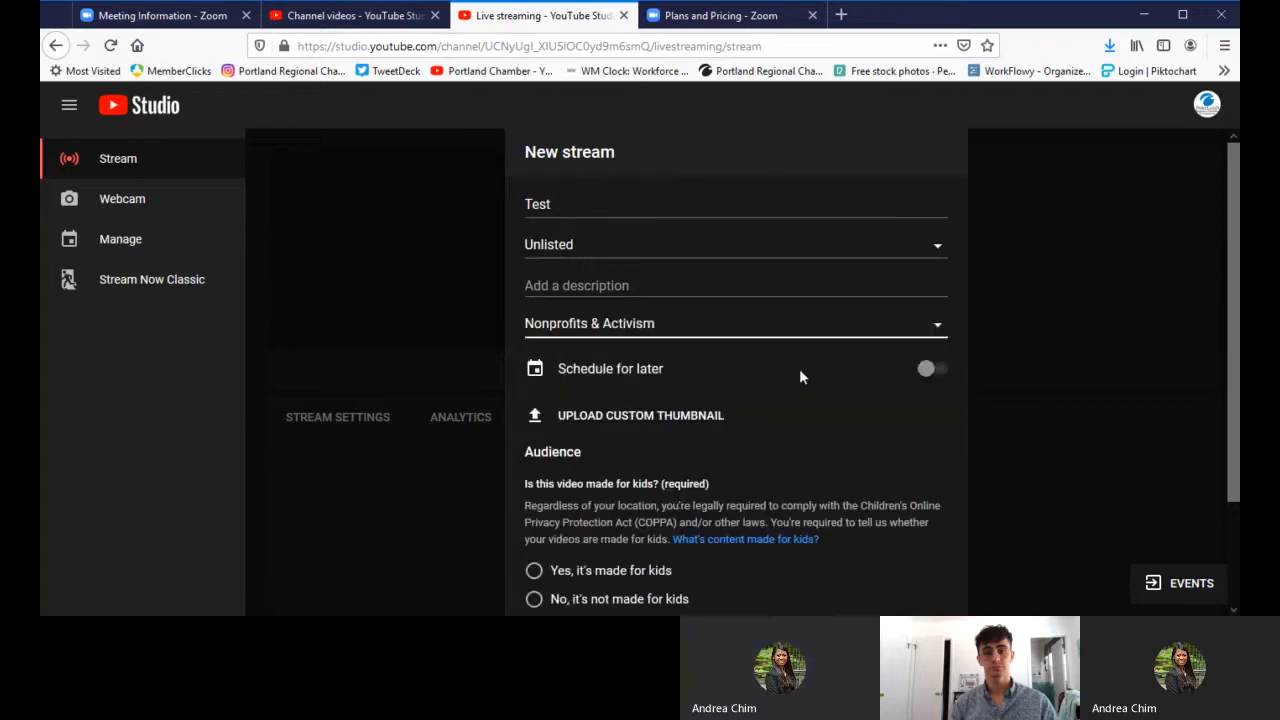
Create the stream scheduled for Tue, Apr 14 at 11:55 AM and marked as not made for kids
scroll(742, 377, down, 2)
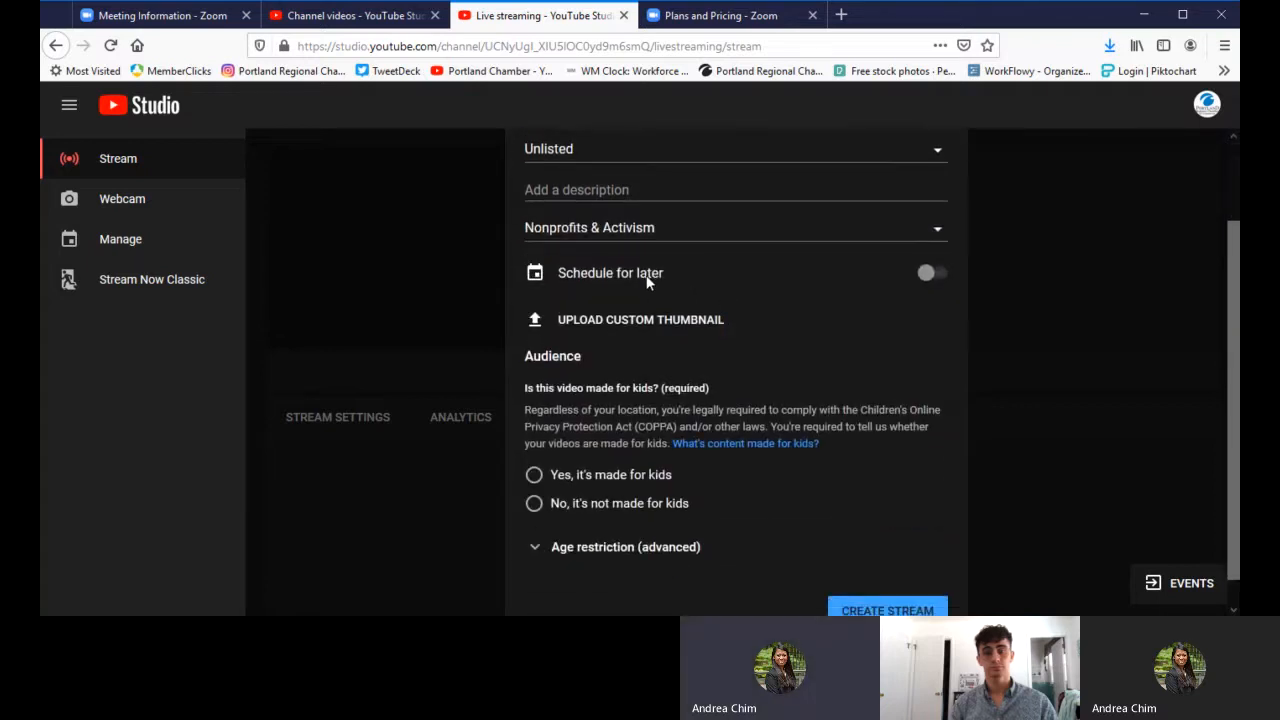
click(927, 276)
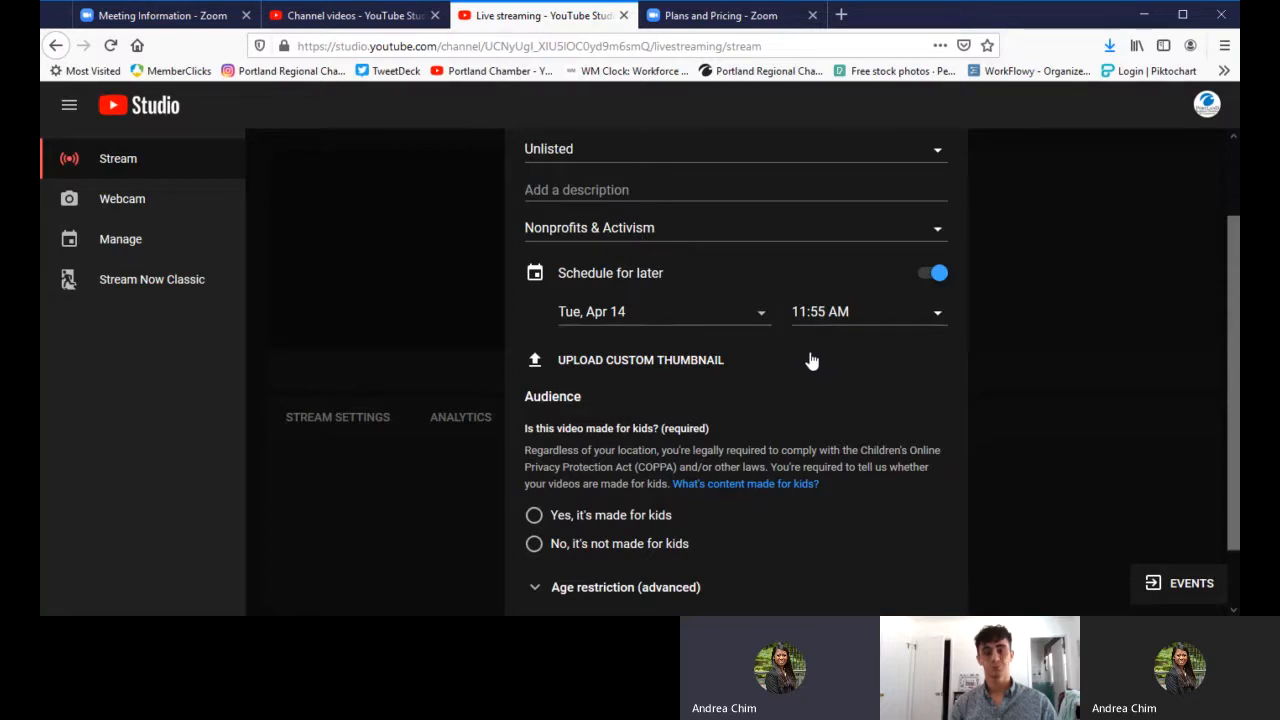
scroll(800, 365, down, 1)
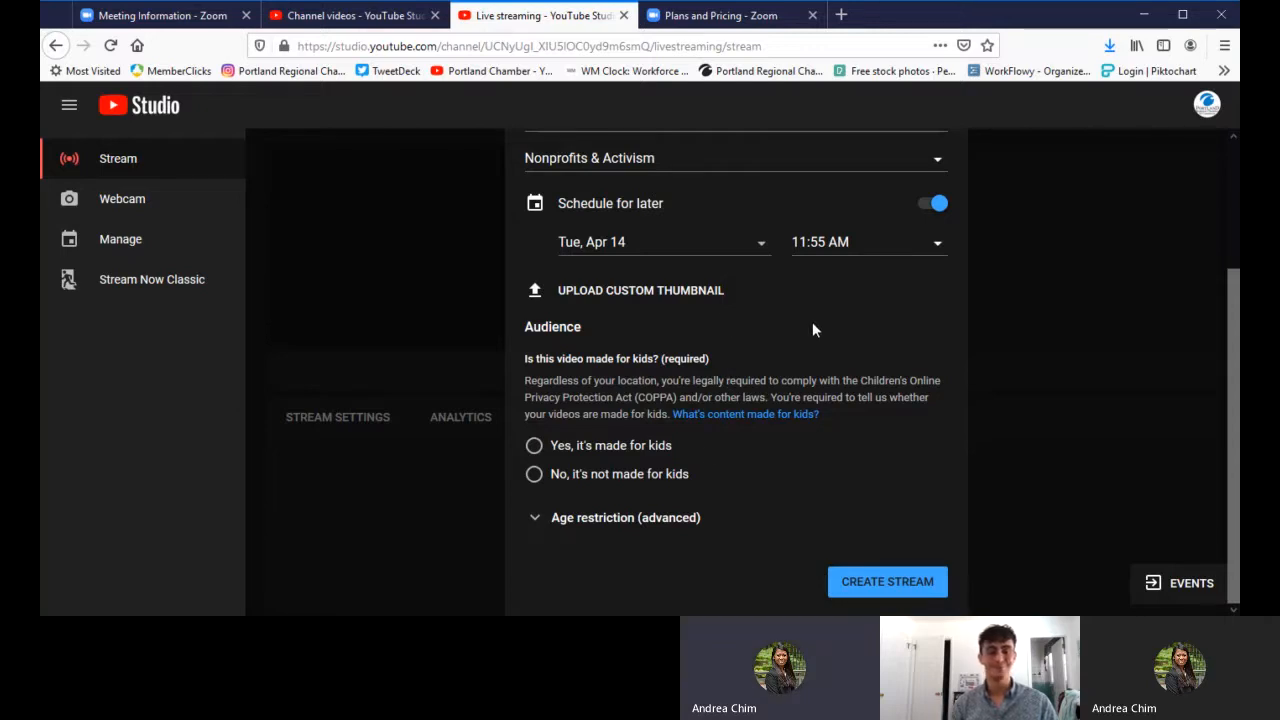
click(628, 478)
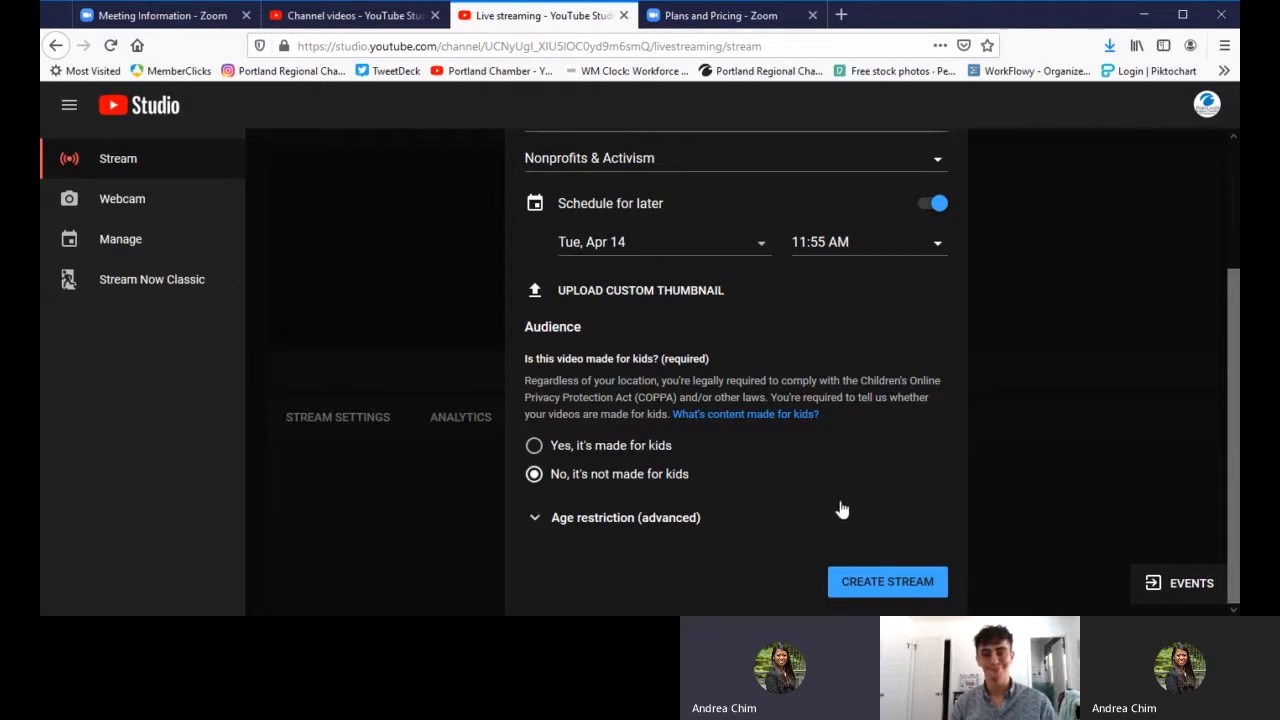
click(866, 588)
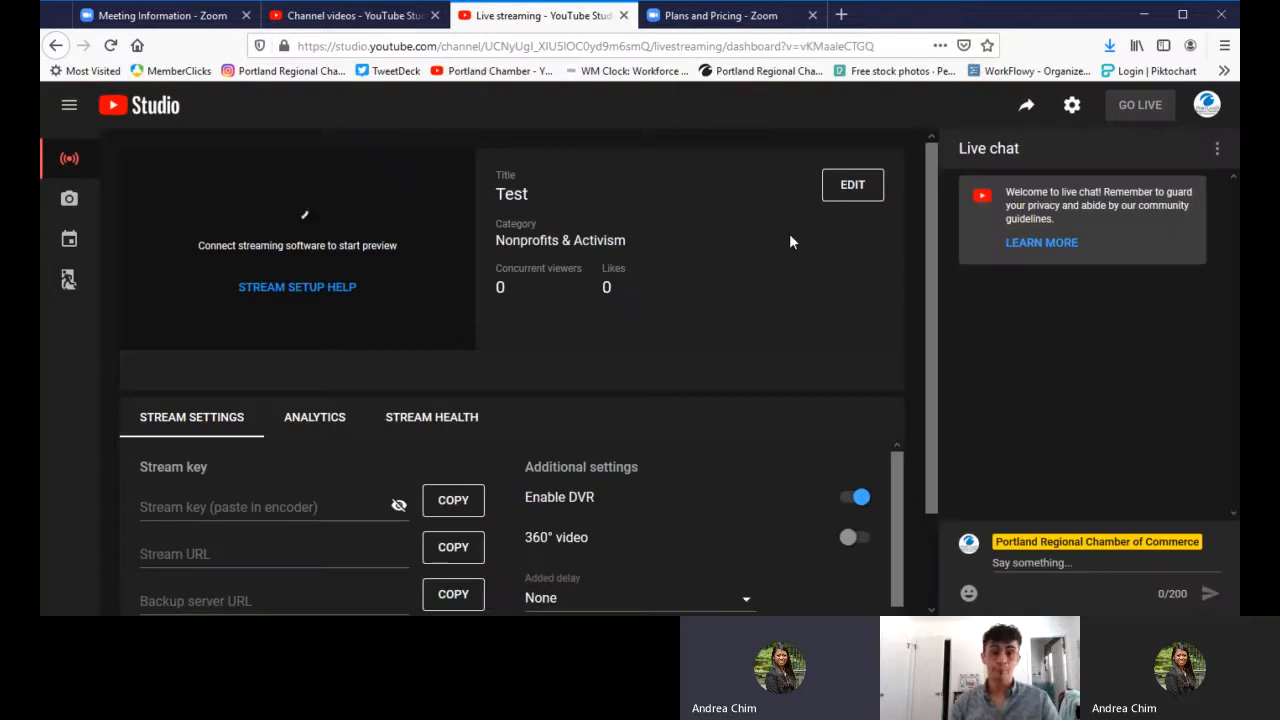
Copy the stream key from YouTube Studio into the Stream key field of Zoom's custom live stream configuration
scroll(789, 233, down, 2)
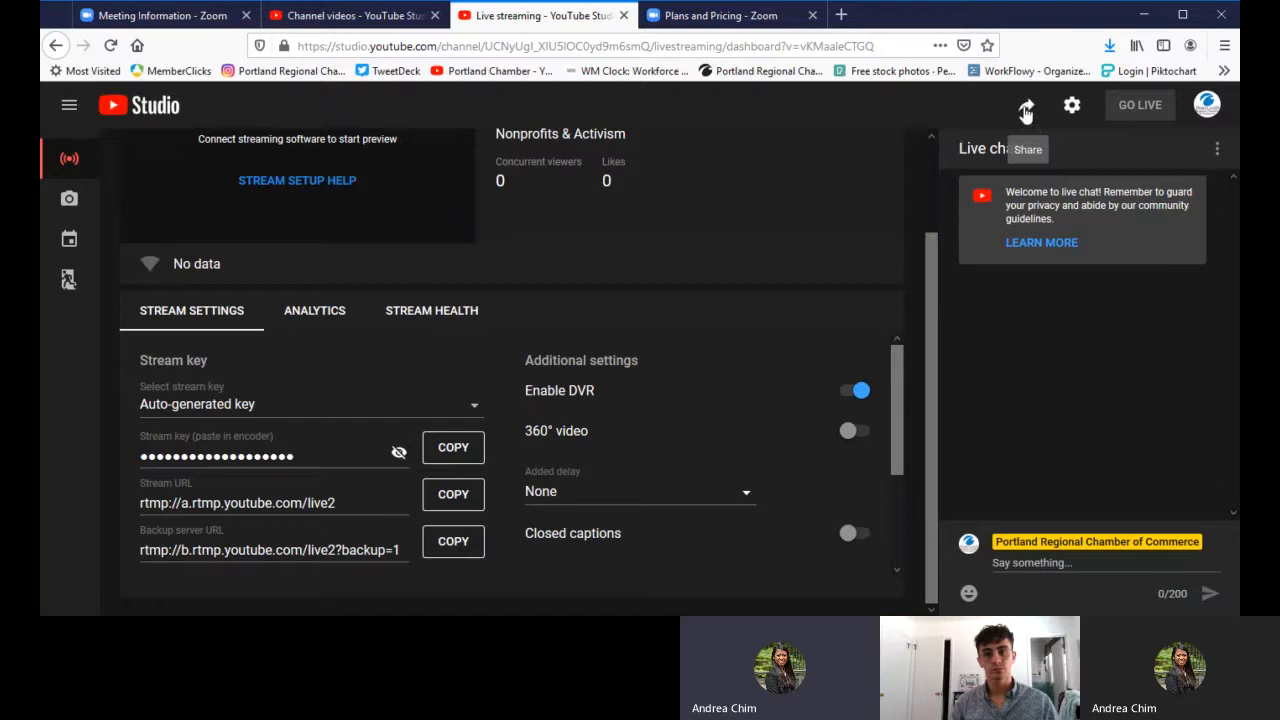
click(455, 452)
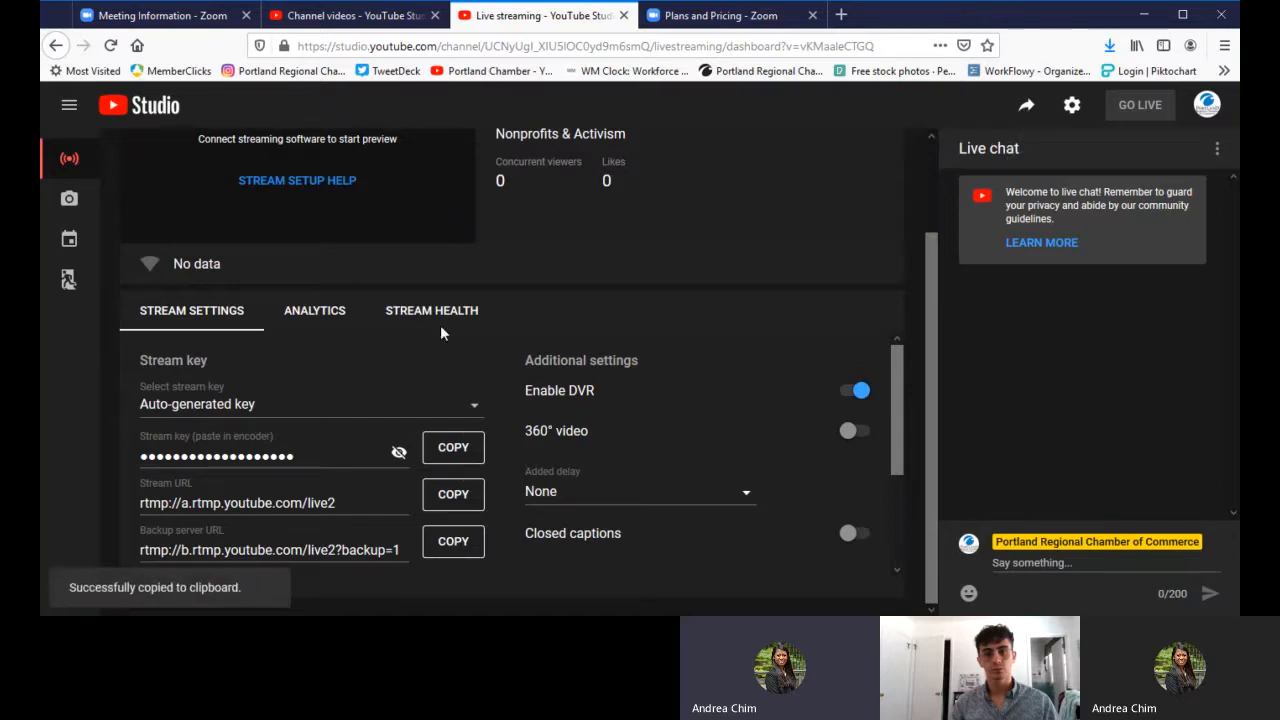
click(190, 24)
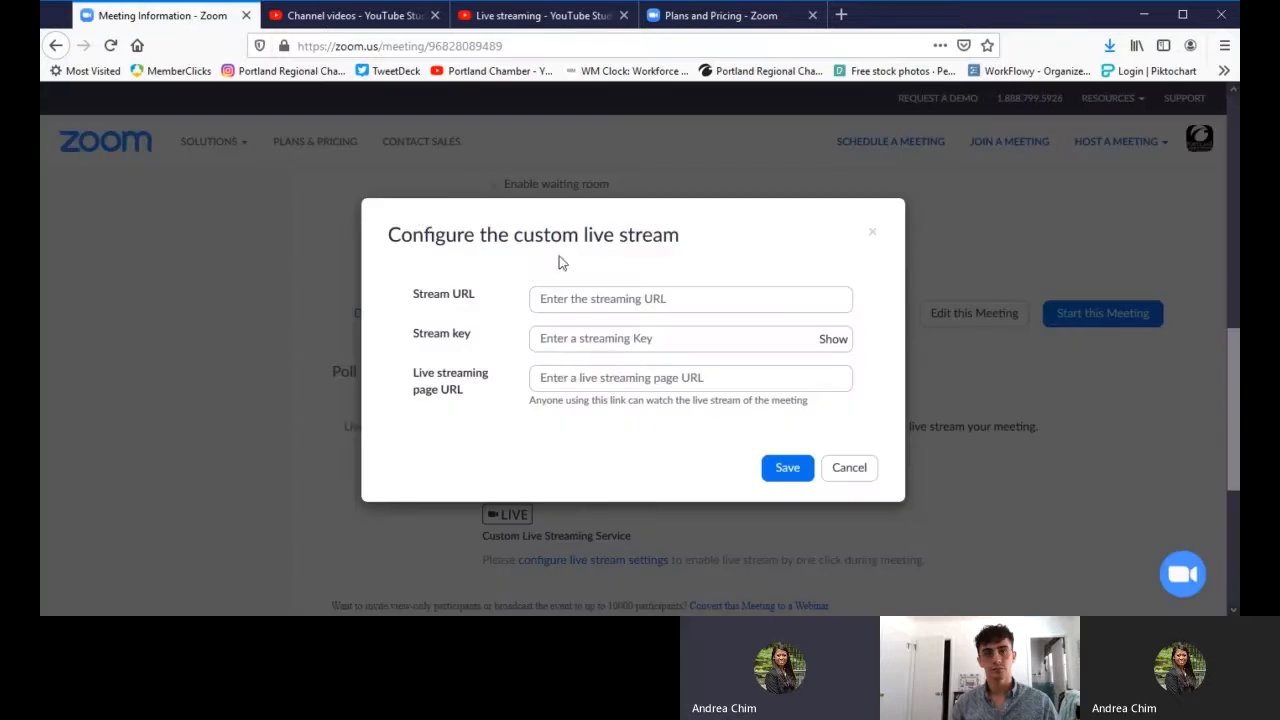
key(ctrl+v)
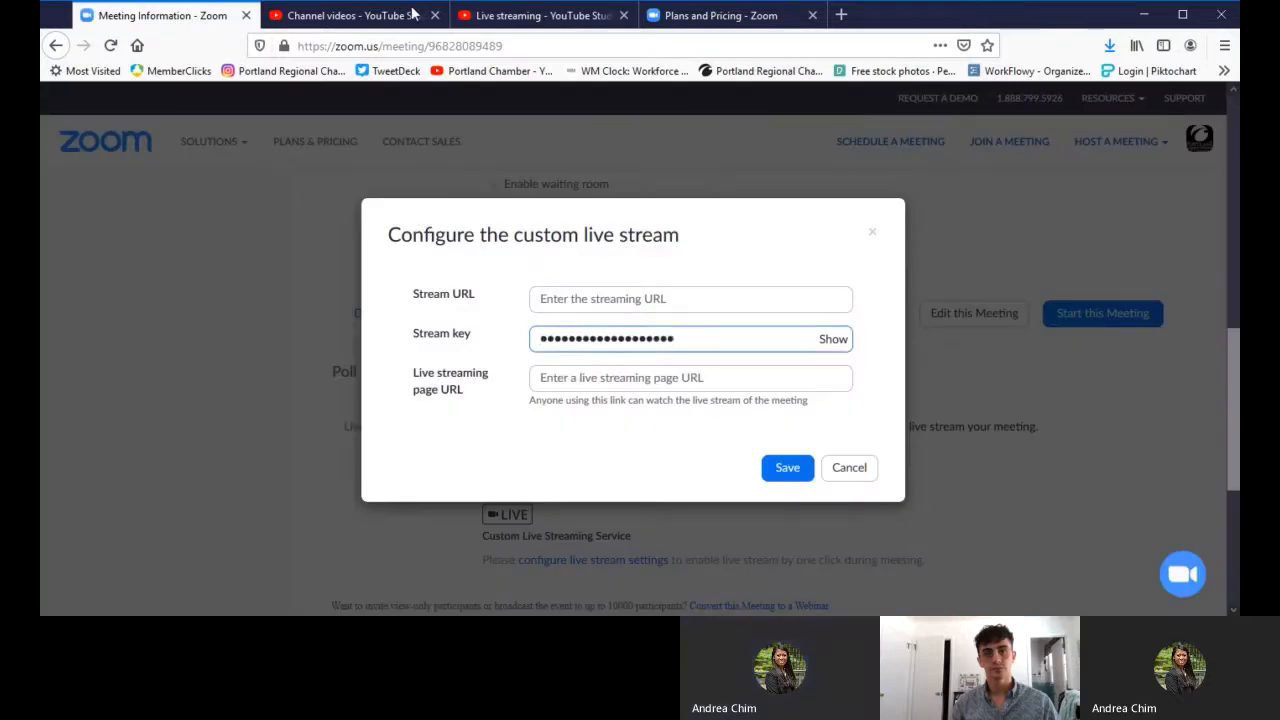
Copy the stream URL rtmp://a.rtmp.youtube.com/live2 from YouTube Studio into Zoom's Stream URL field
click(537, 16)
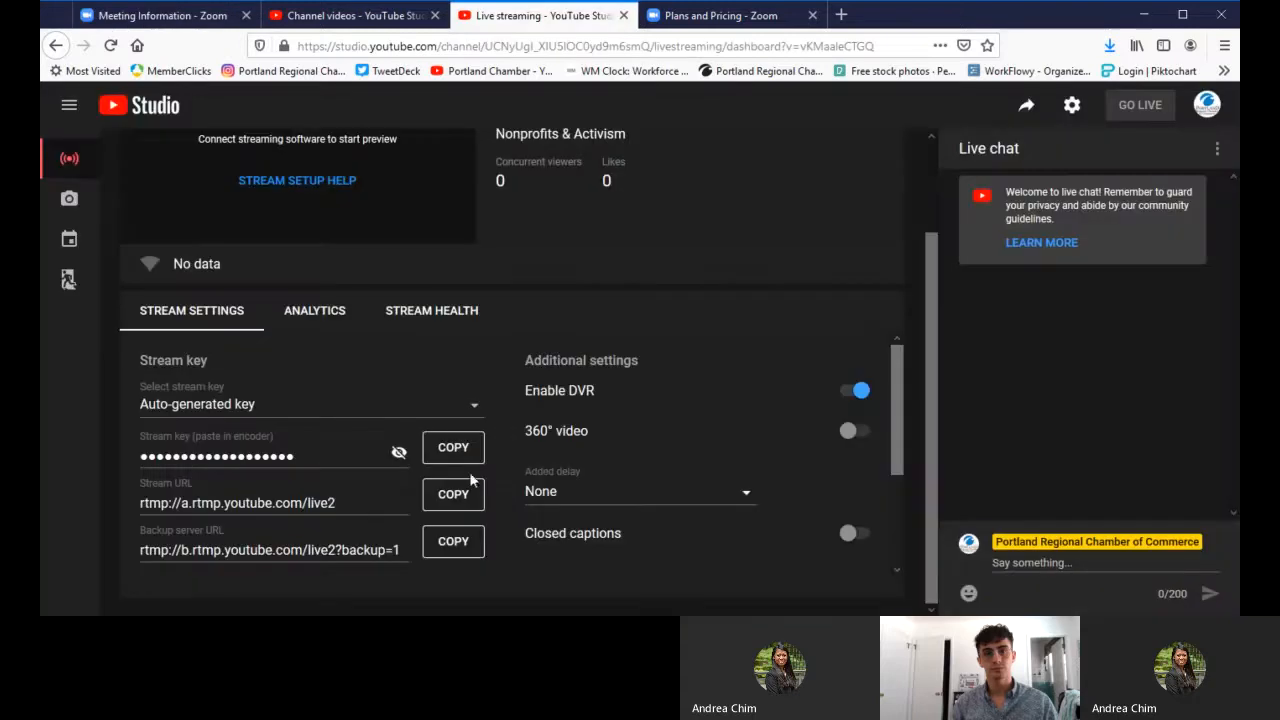
click(453, 494)
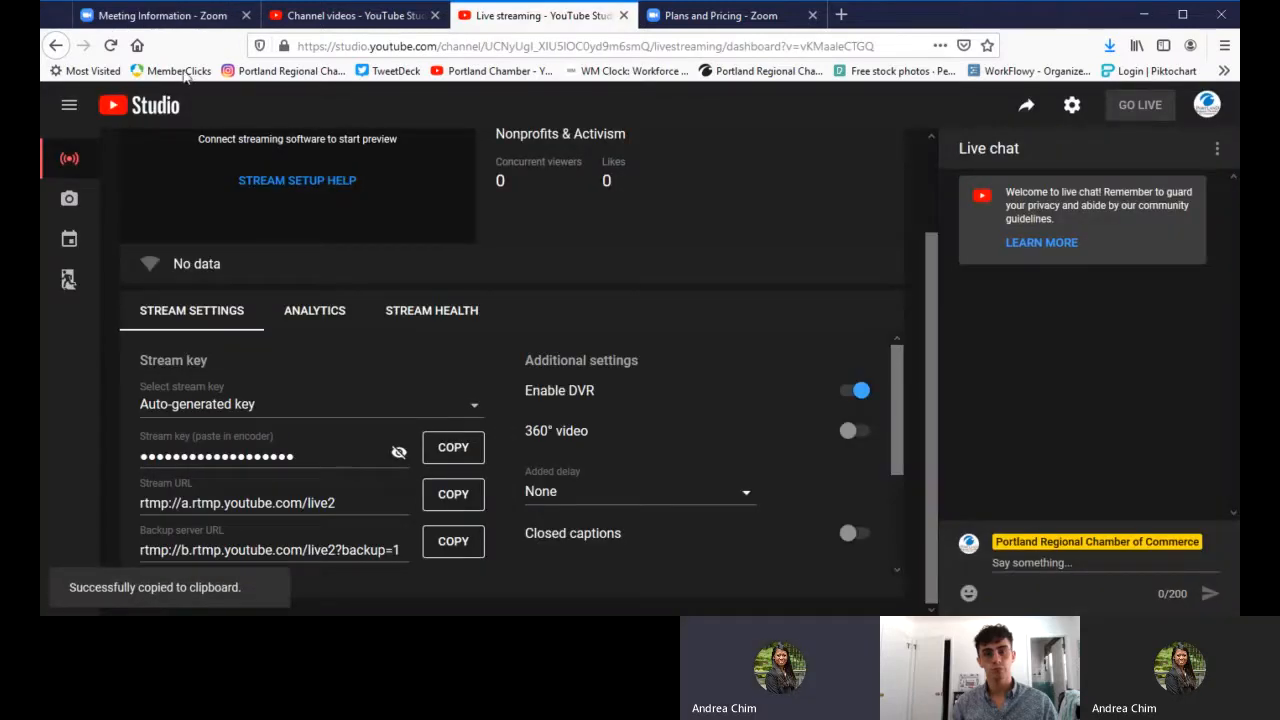
click(160, 15)
click(625, 298)
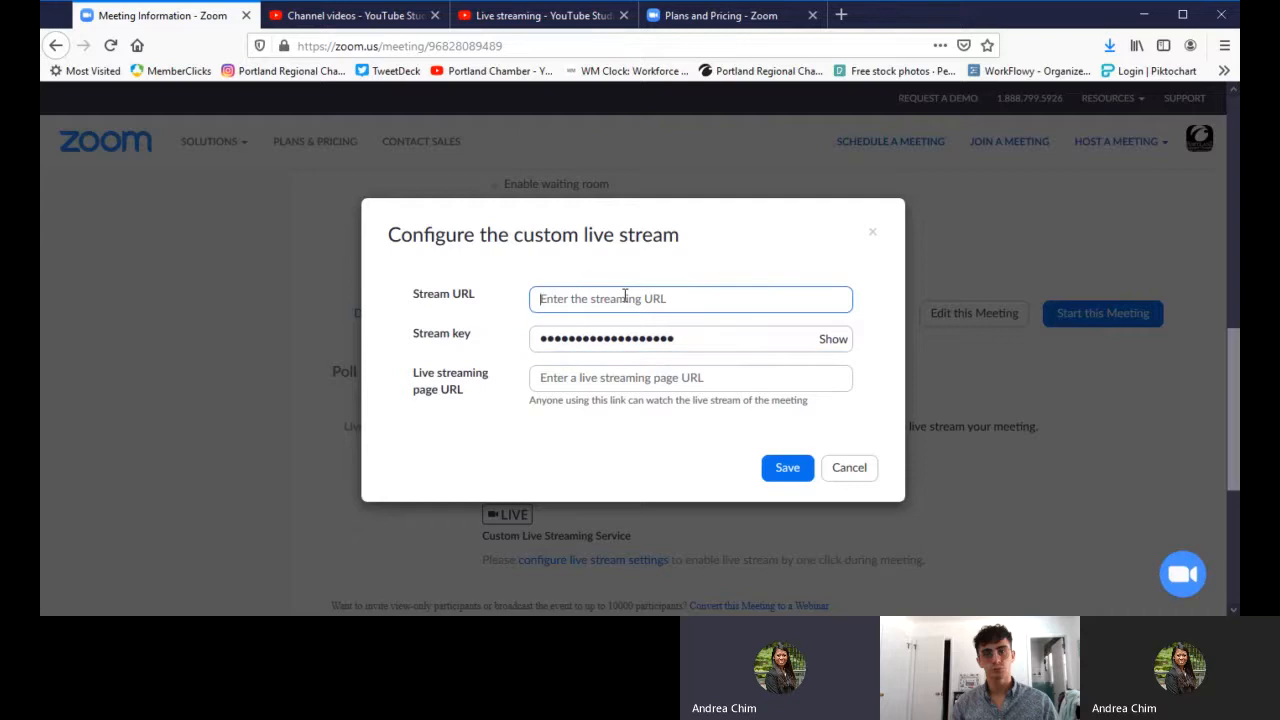
key(ctrl+v)
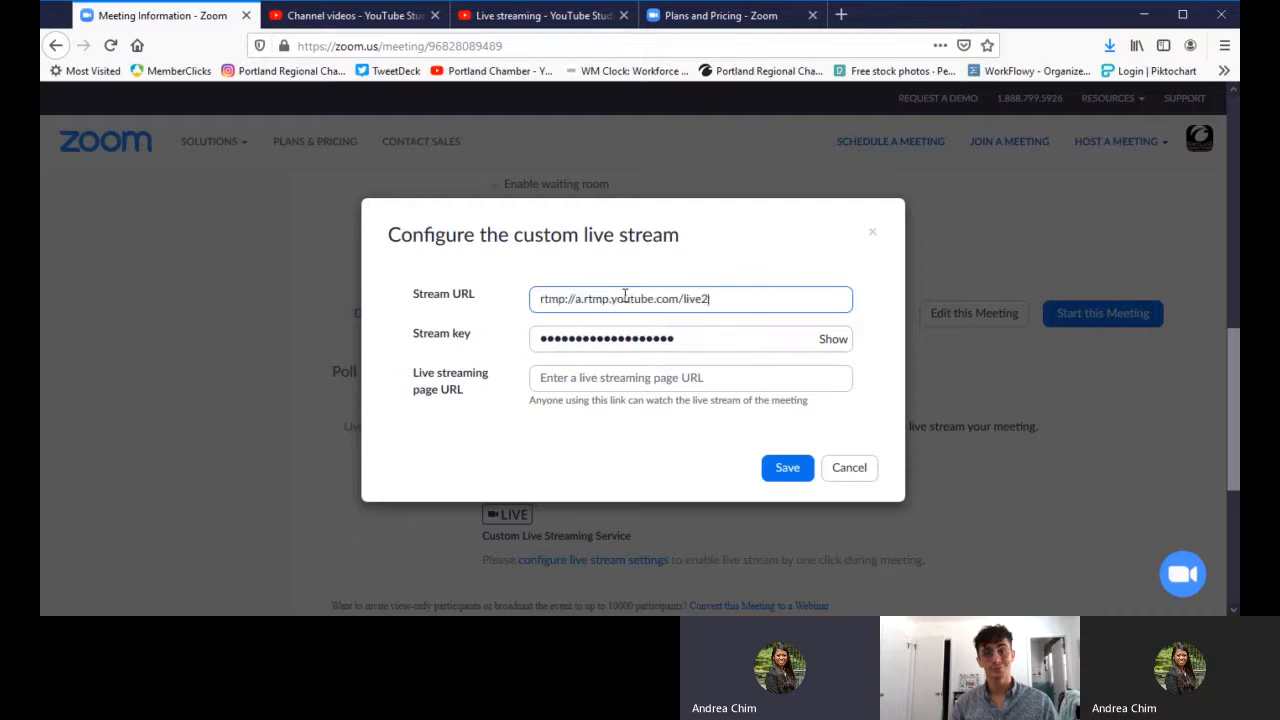
click(540, 15)
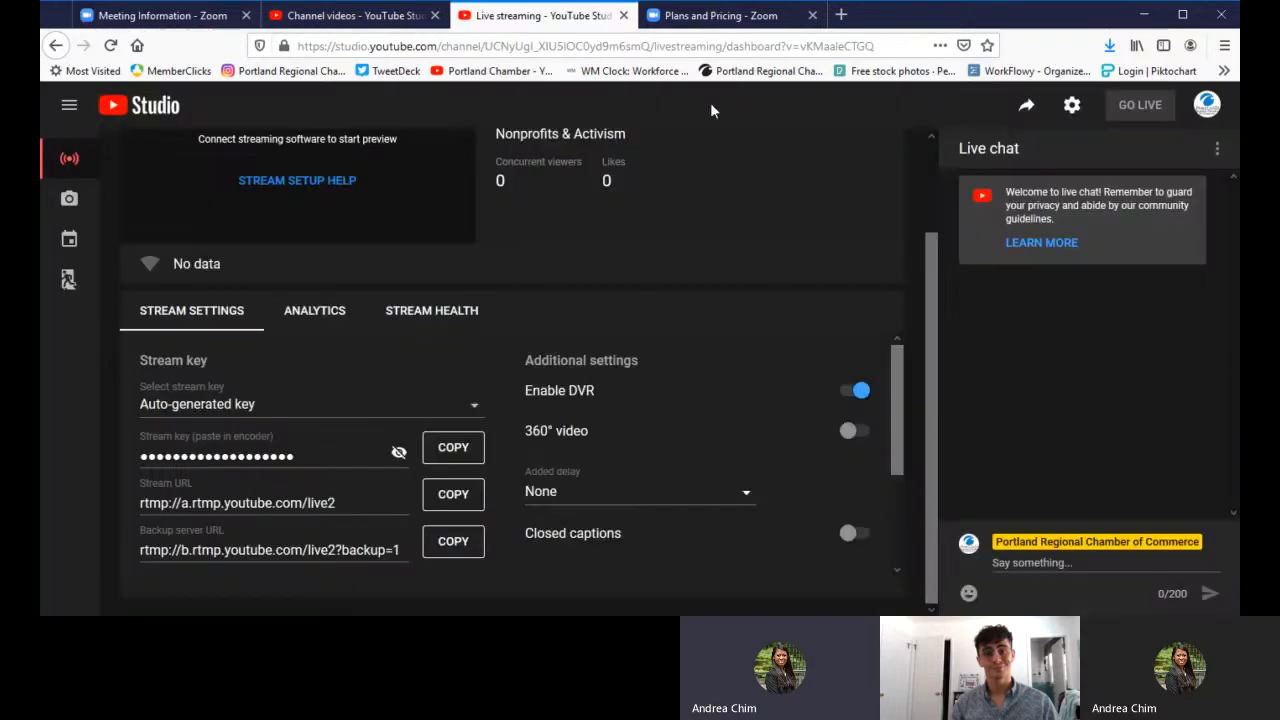
click(1025, 110)
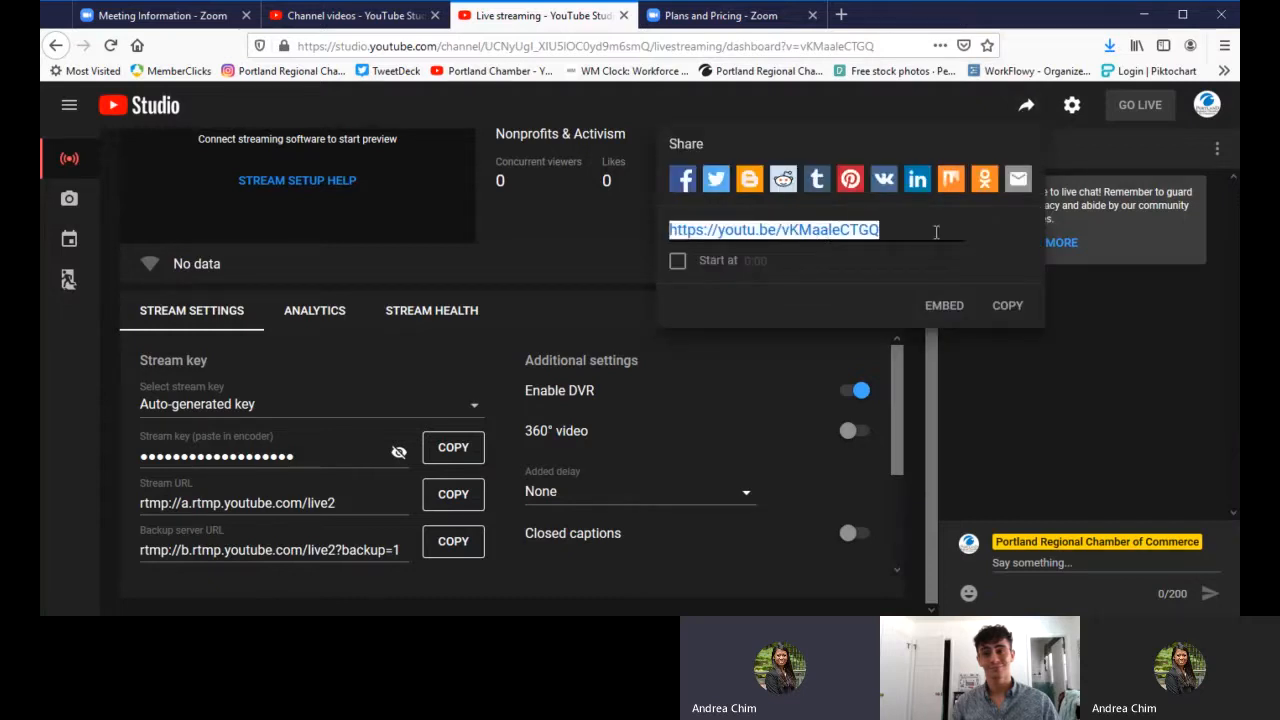
click(1010, 306)
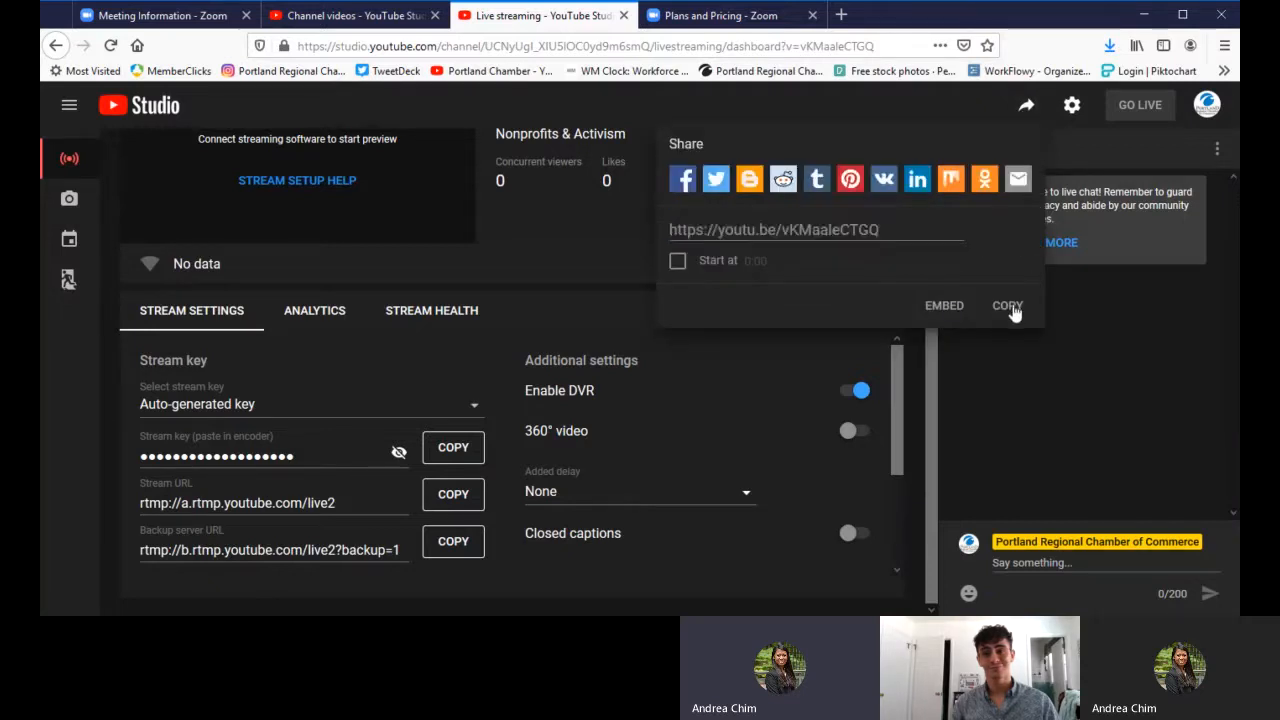
click(185, 24)
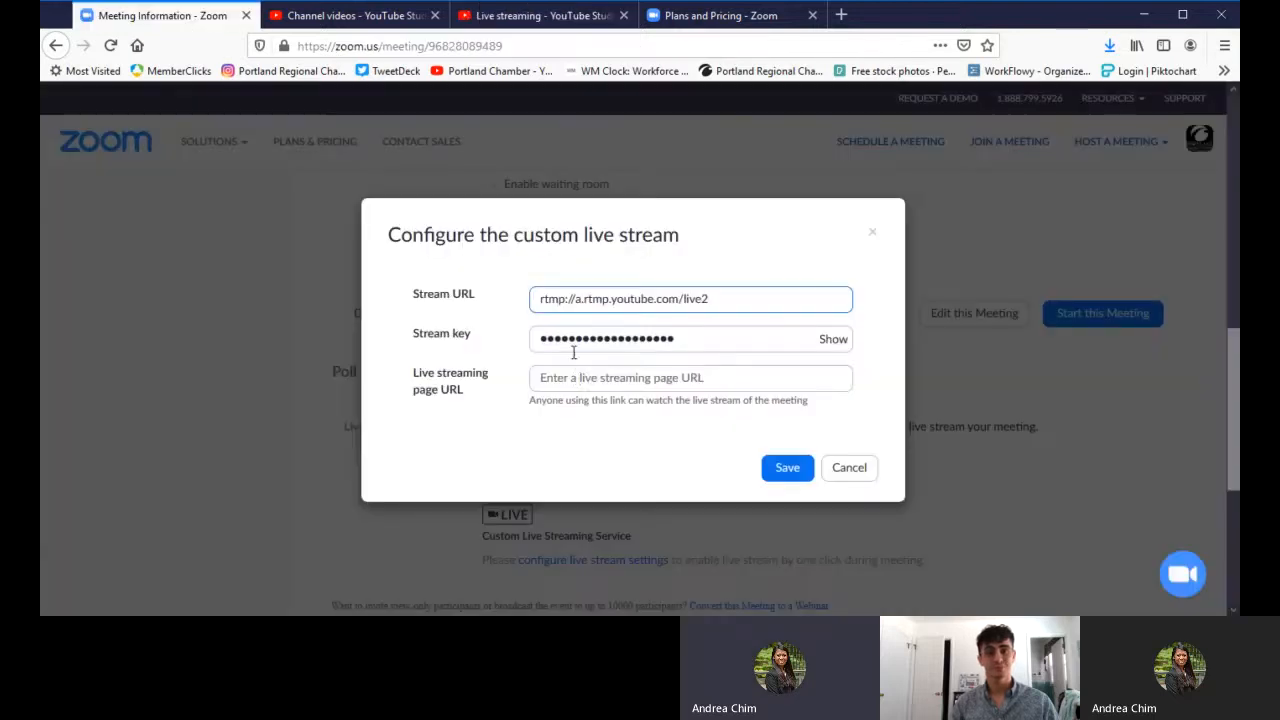
click(577, 378)
key(ctrl+v)
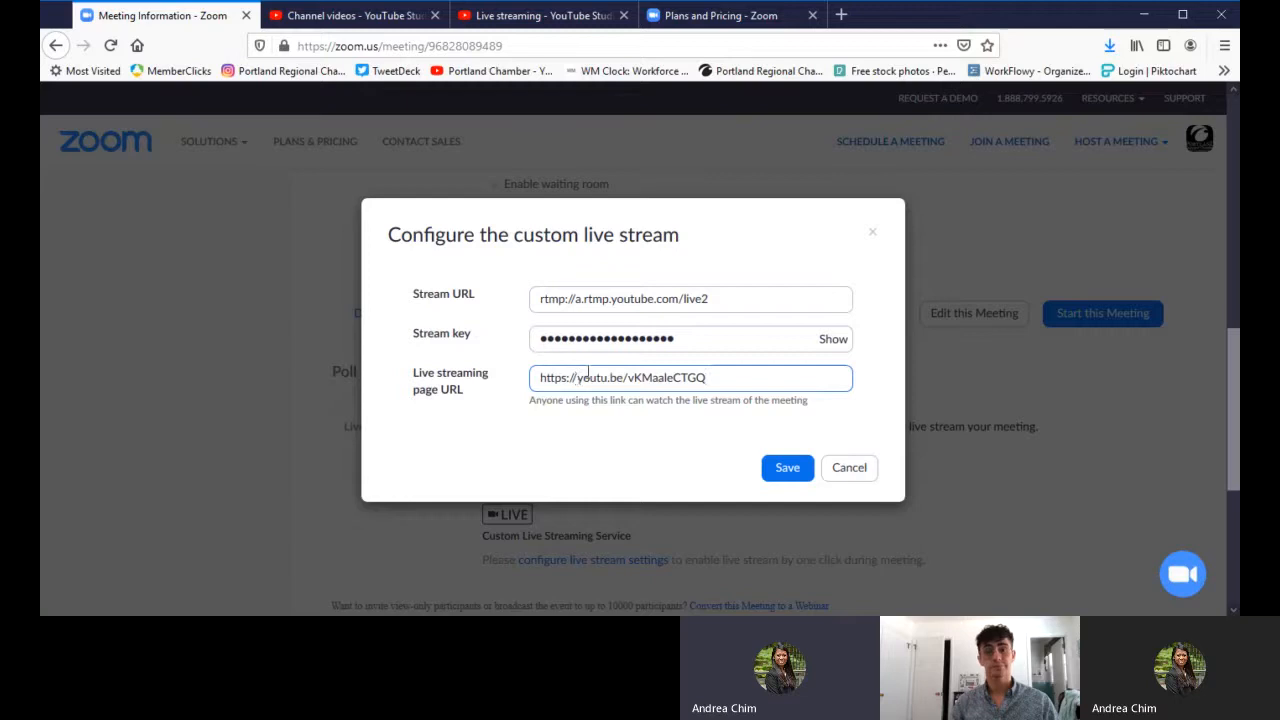
click(787, 468)
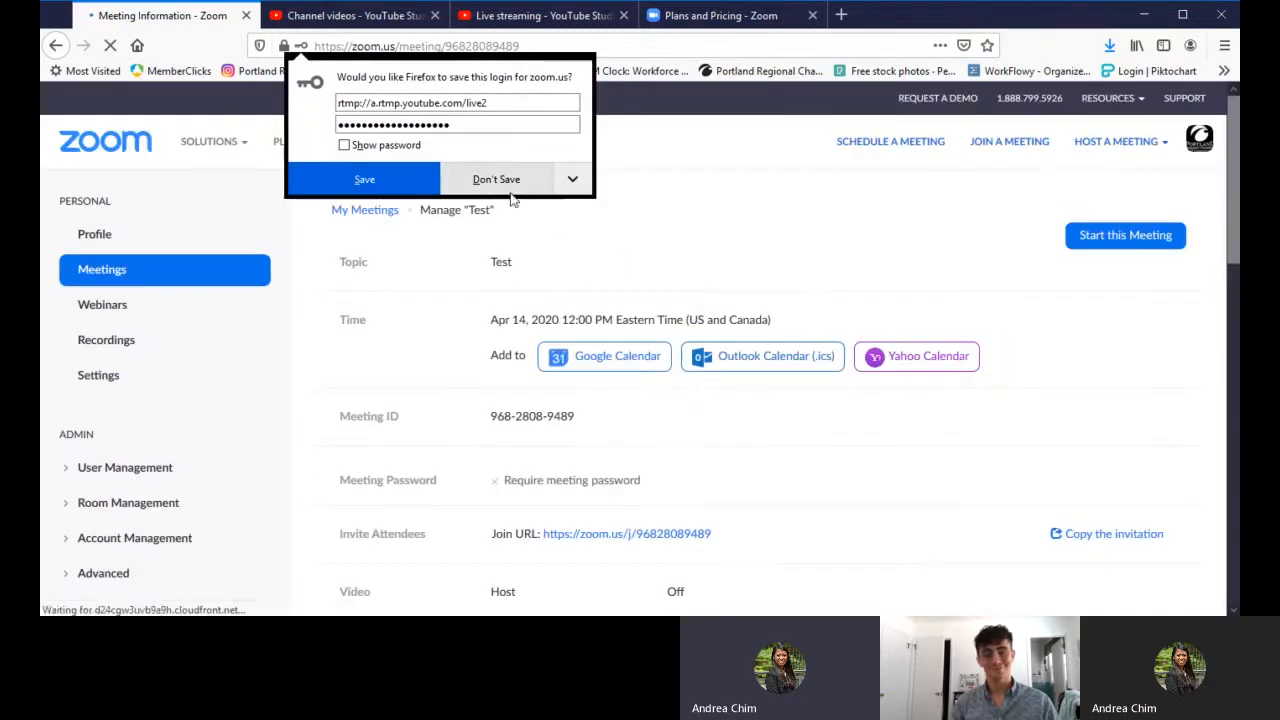
click(508, 186)
Start the Test meeting from its Zoom page and stream it live on the Custom Live Streaming Service
scroll(845, 390, down, 5)
scroll(845, 390, down, 5)
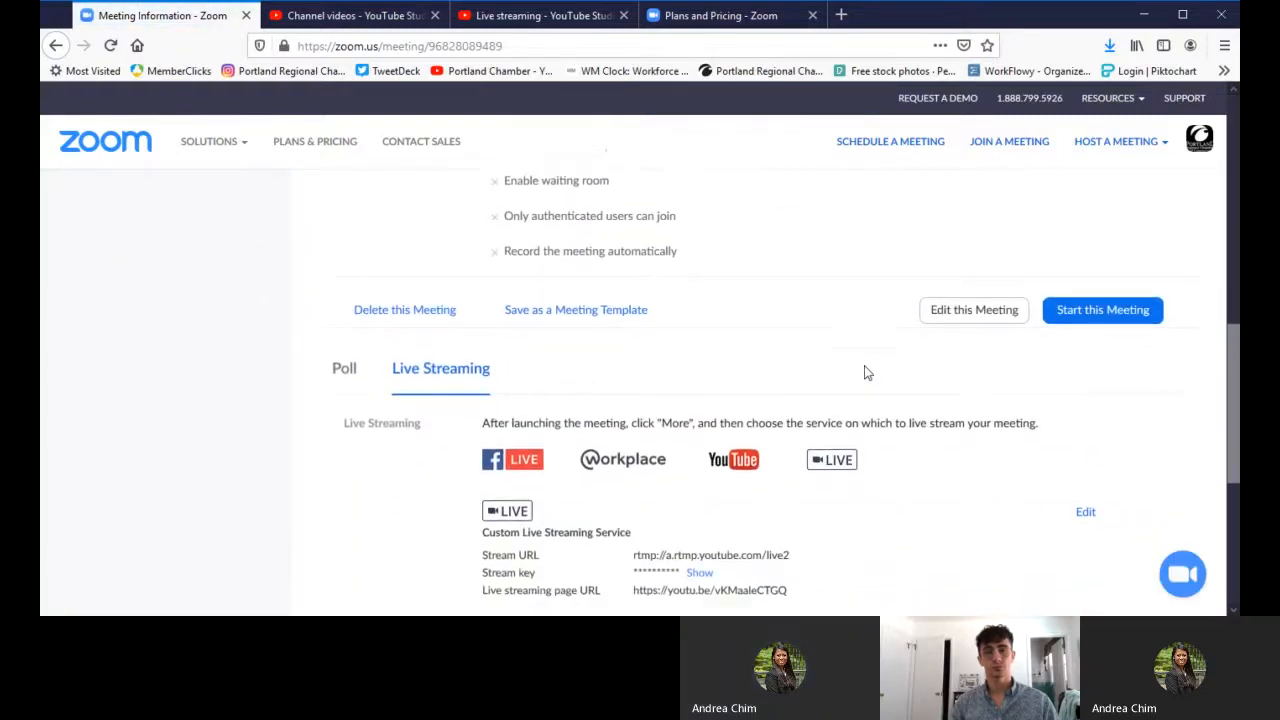
scroll(867, 373, down, 1)
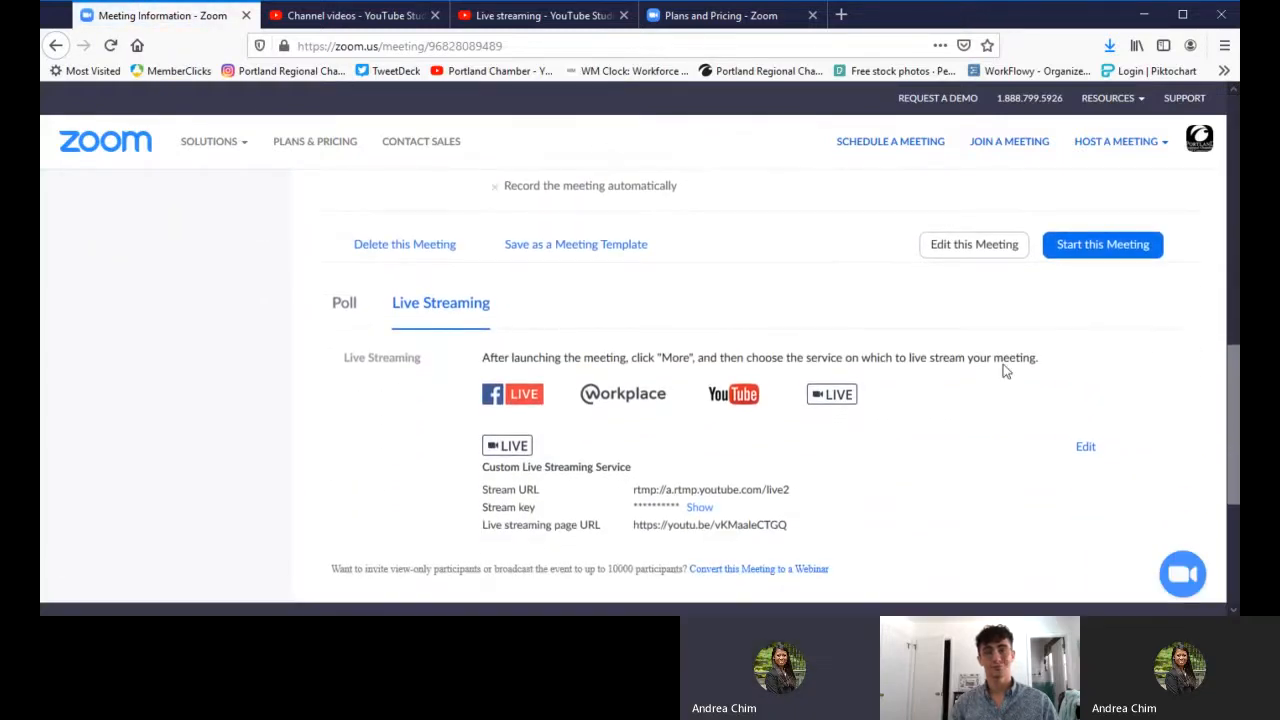
click(1102, 261)
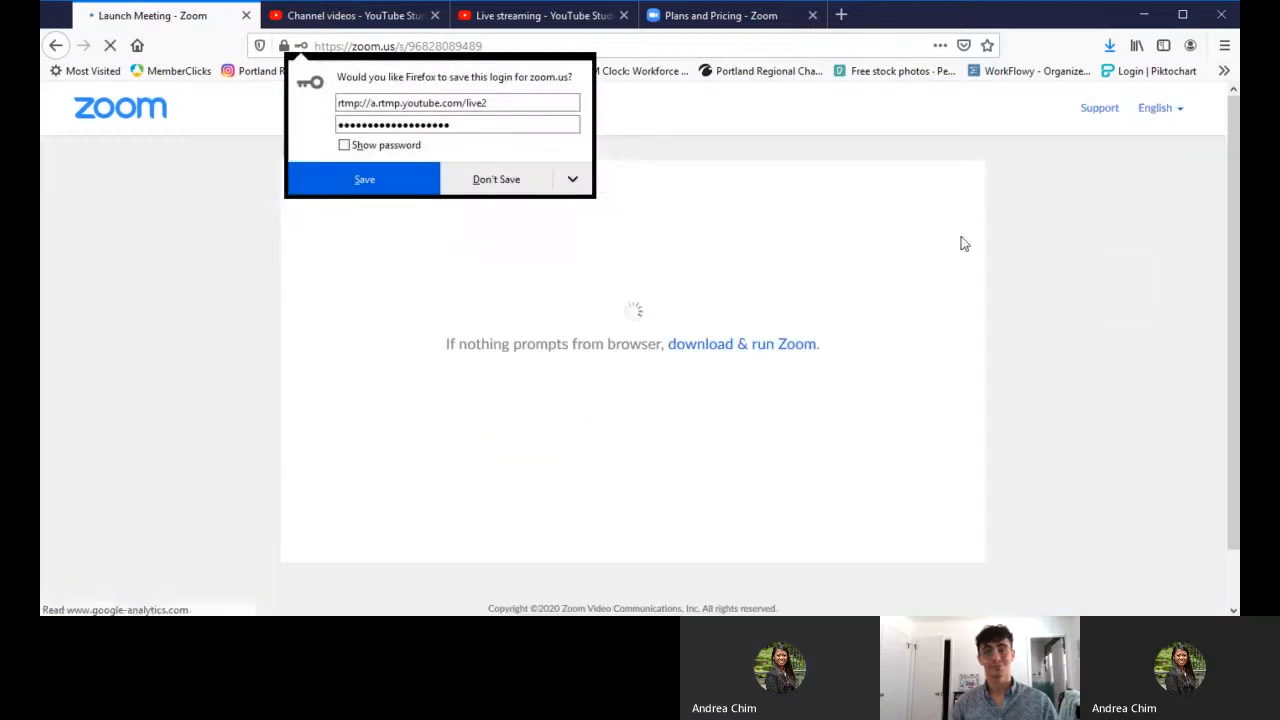
click(490, 183)
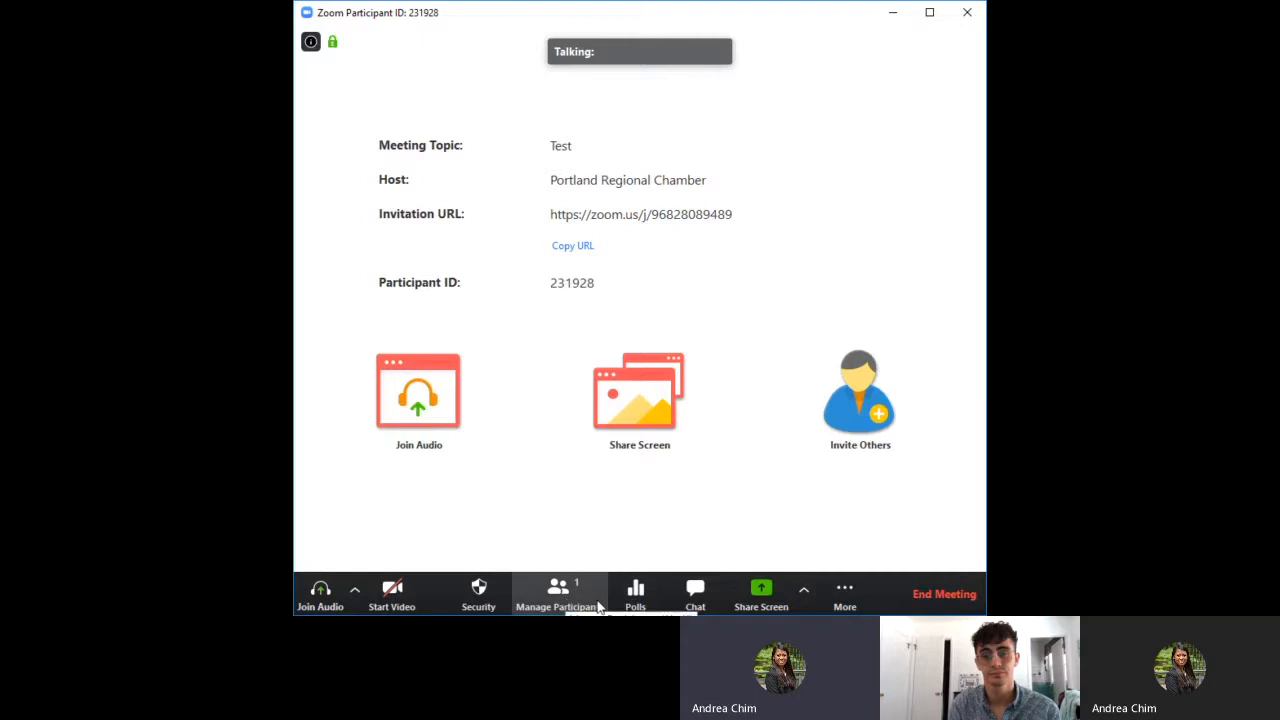
click(850, 598)
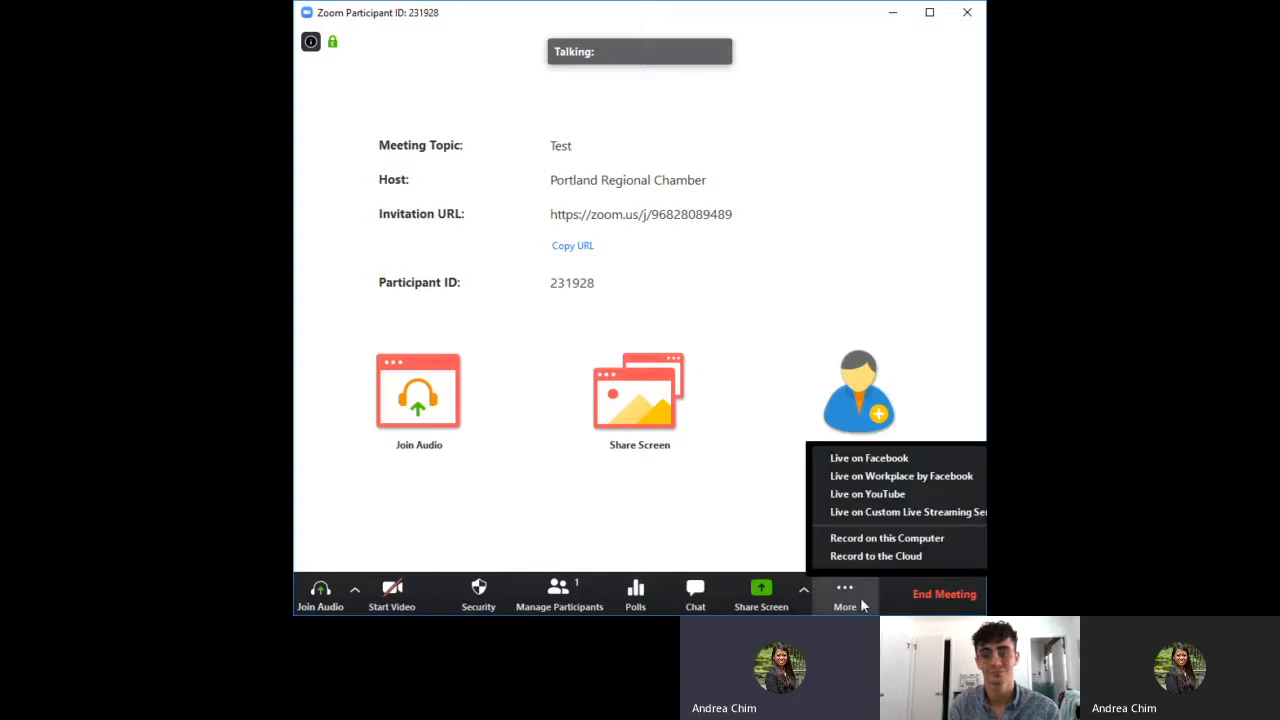
click(952, 518)
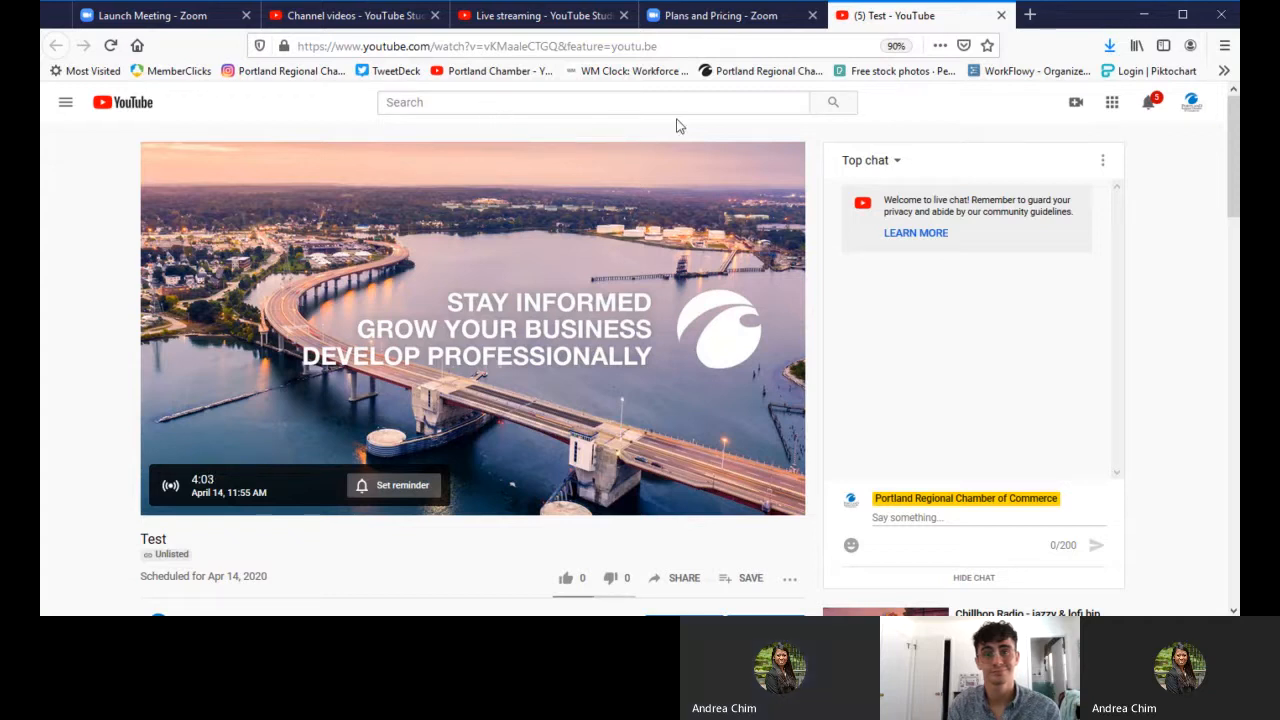
Take the scheduled Test stream live in YouTube Studio
click(520, 17)
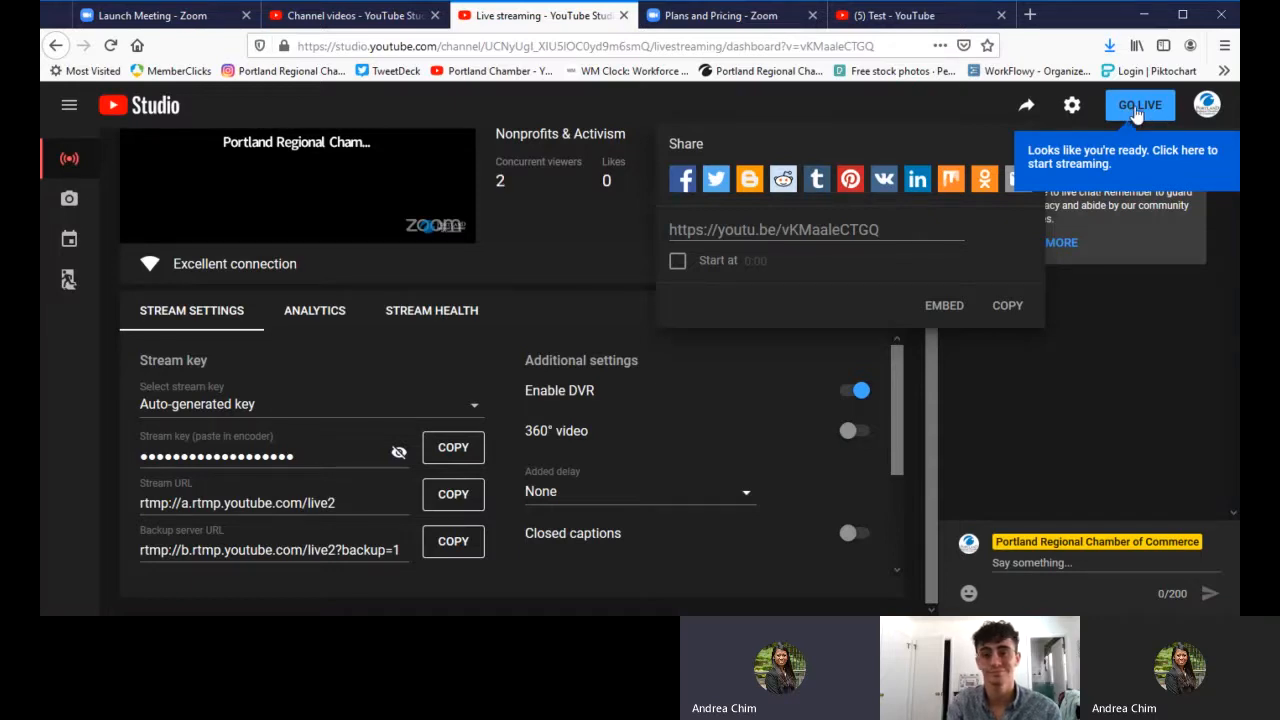
click(1137, 110)
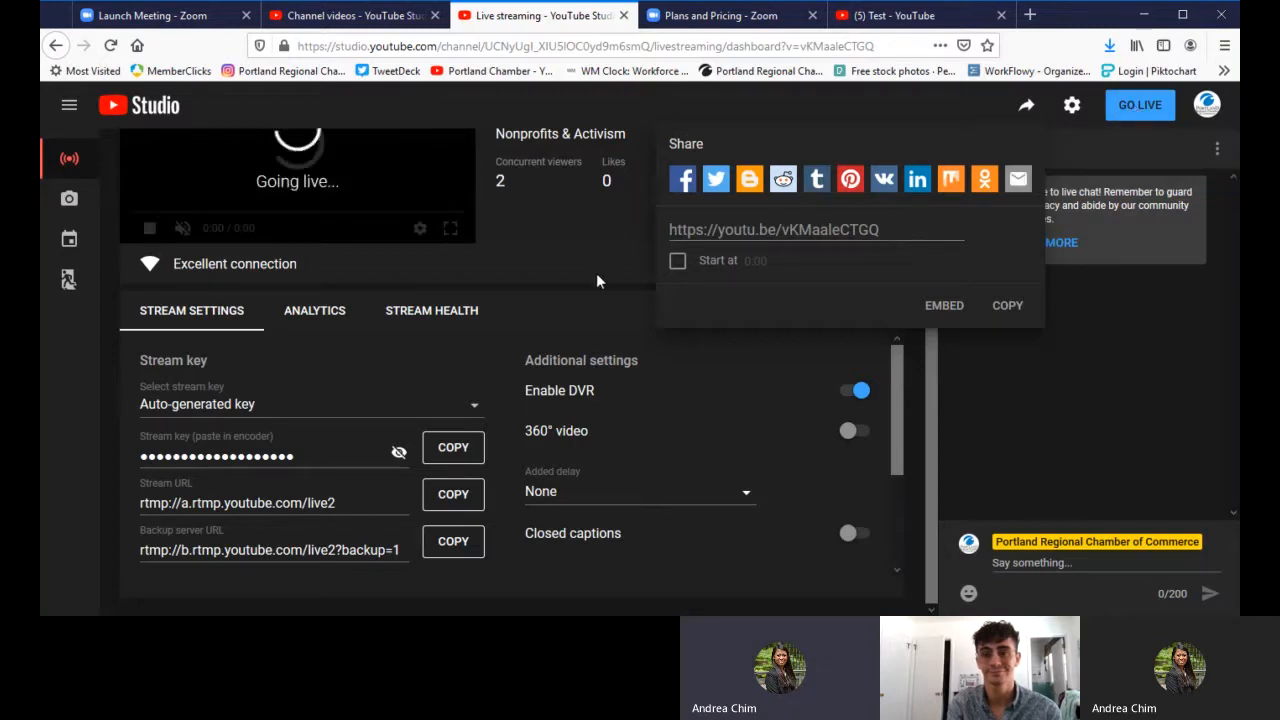
click(543, 258)
scroll(209, 256, up, 2)
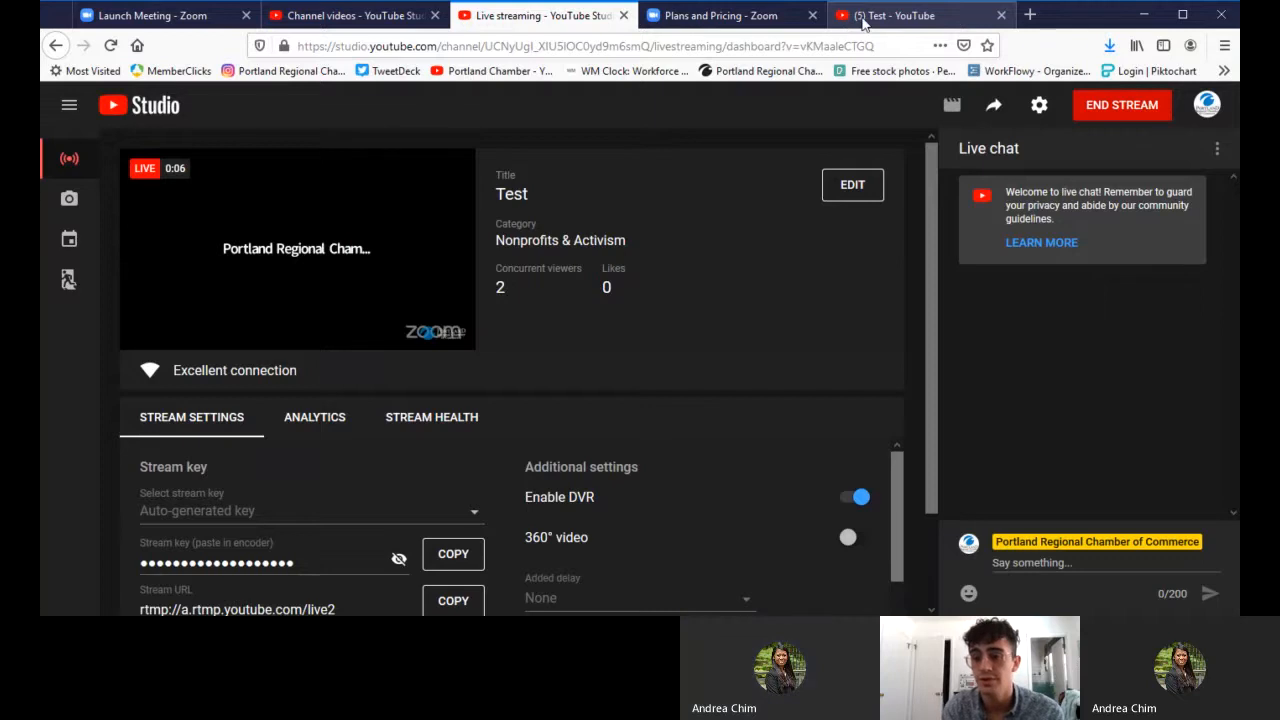
Check the live broadcast on the stream's YouTube watch page against its YouTube Studio dashboard
click(864, 16)
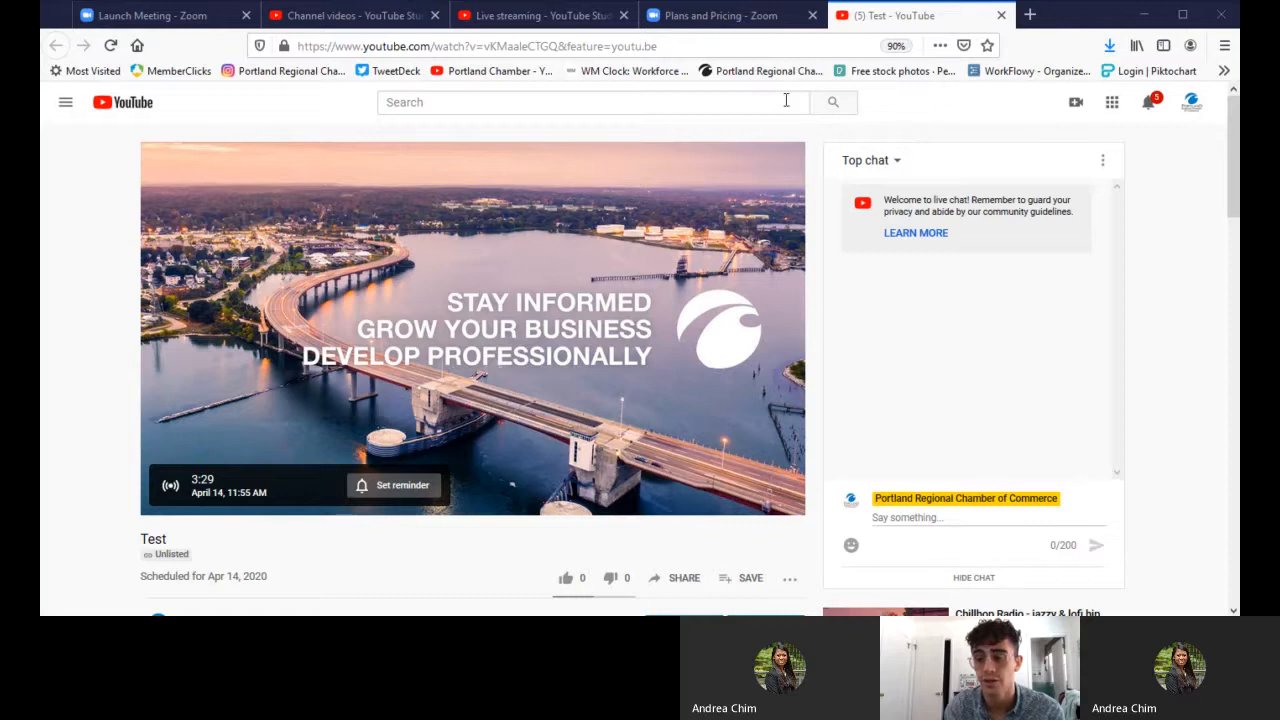
click(533, 17)
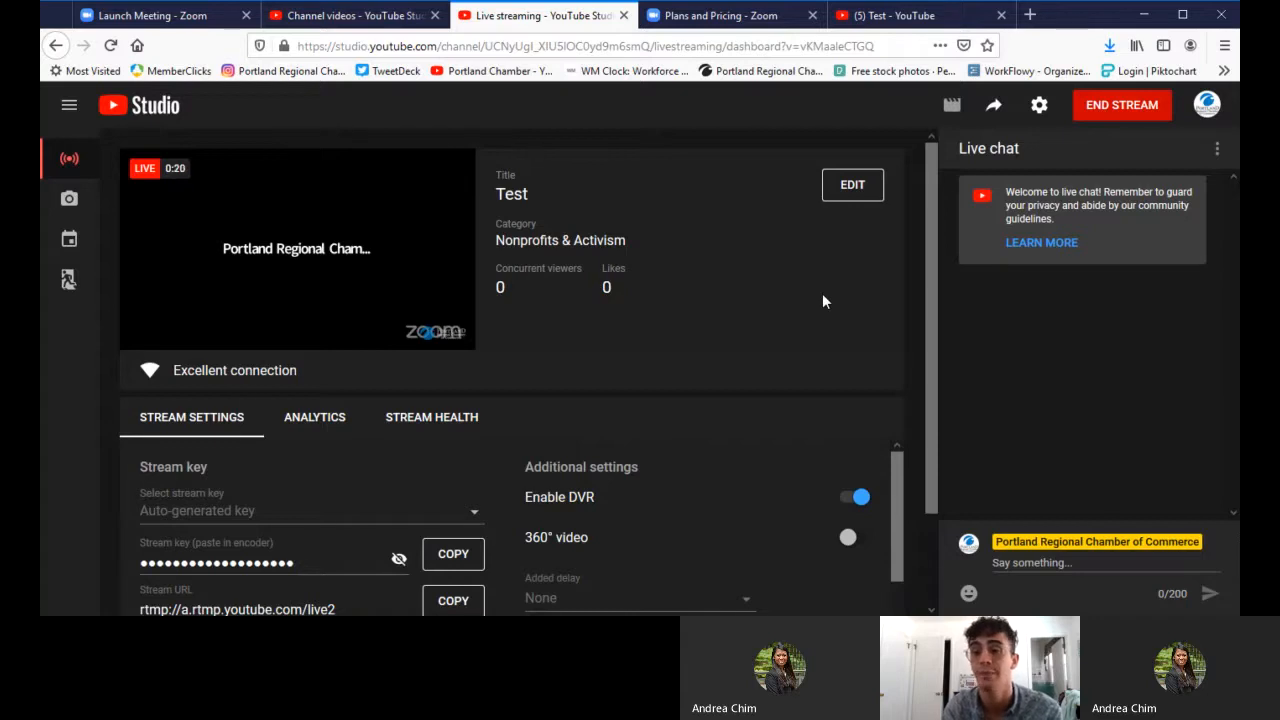
click(912, 20)
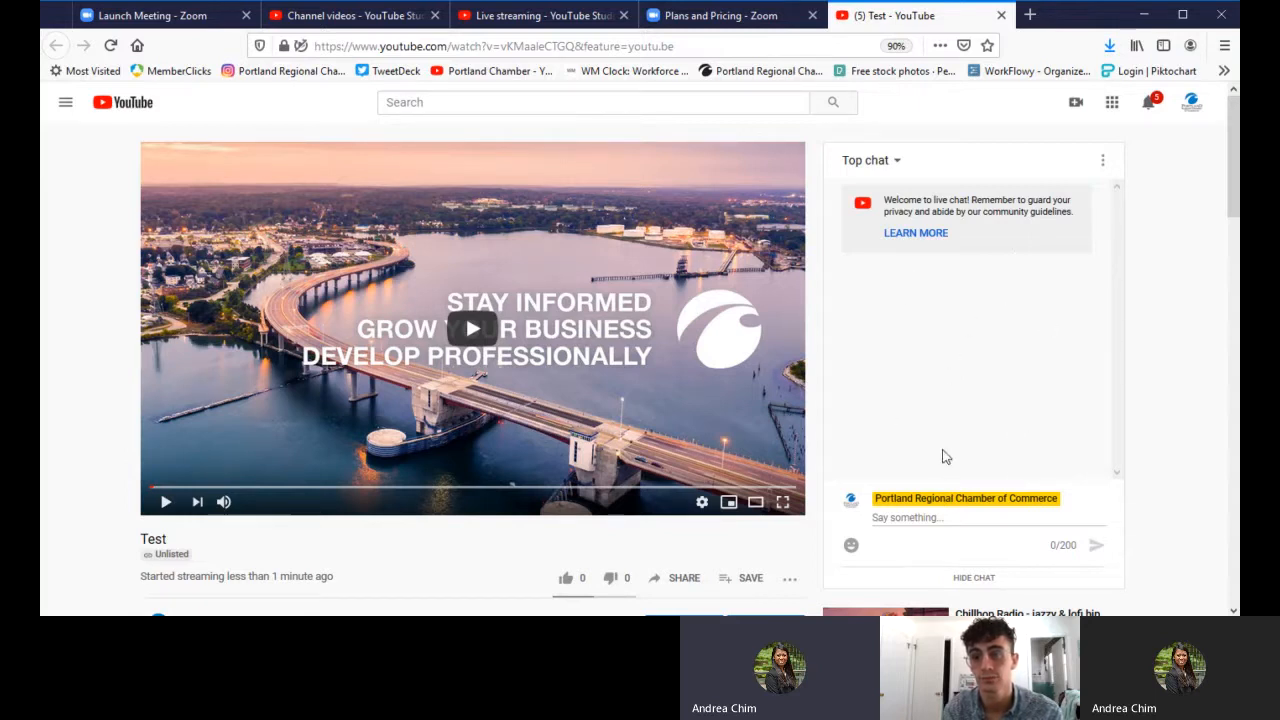
End the stream in YouTube Studio, and stop the live stream in the Zoom meeting
click(495, 18)
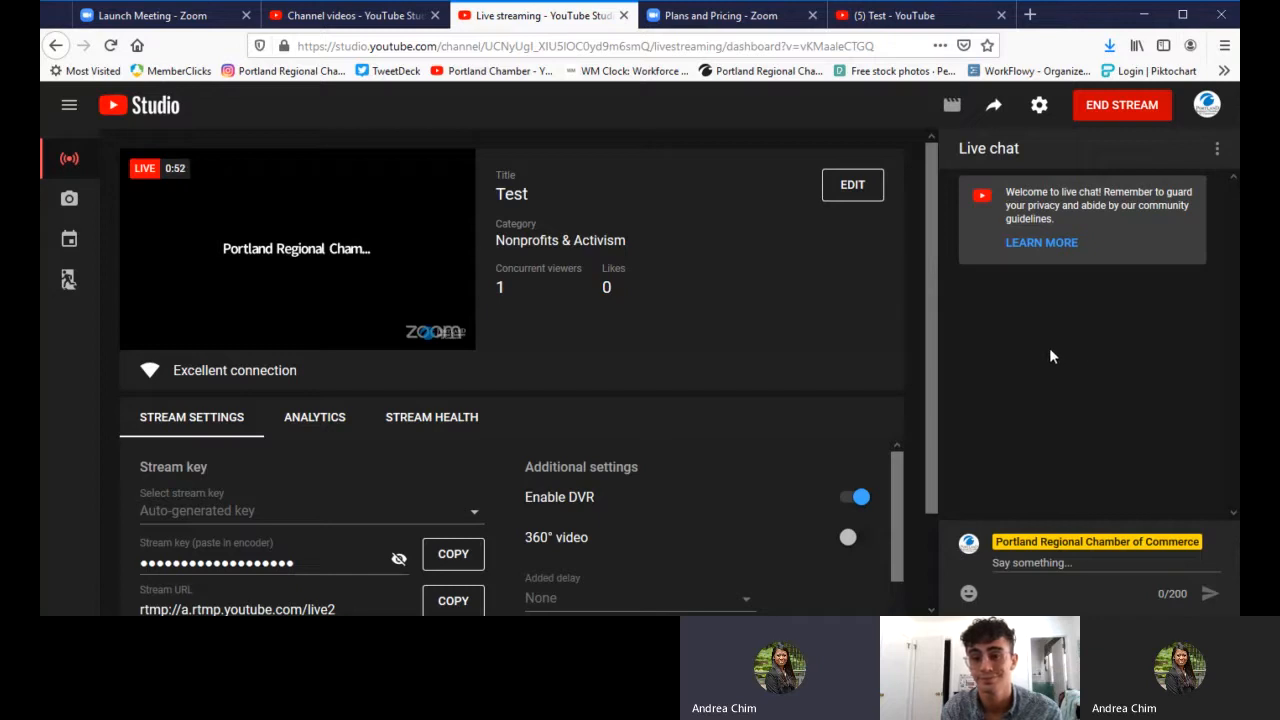
click(1095, 107)
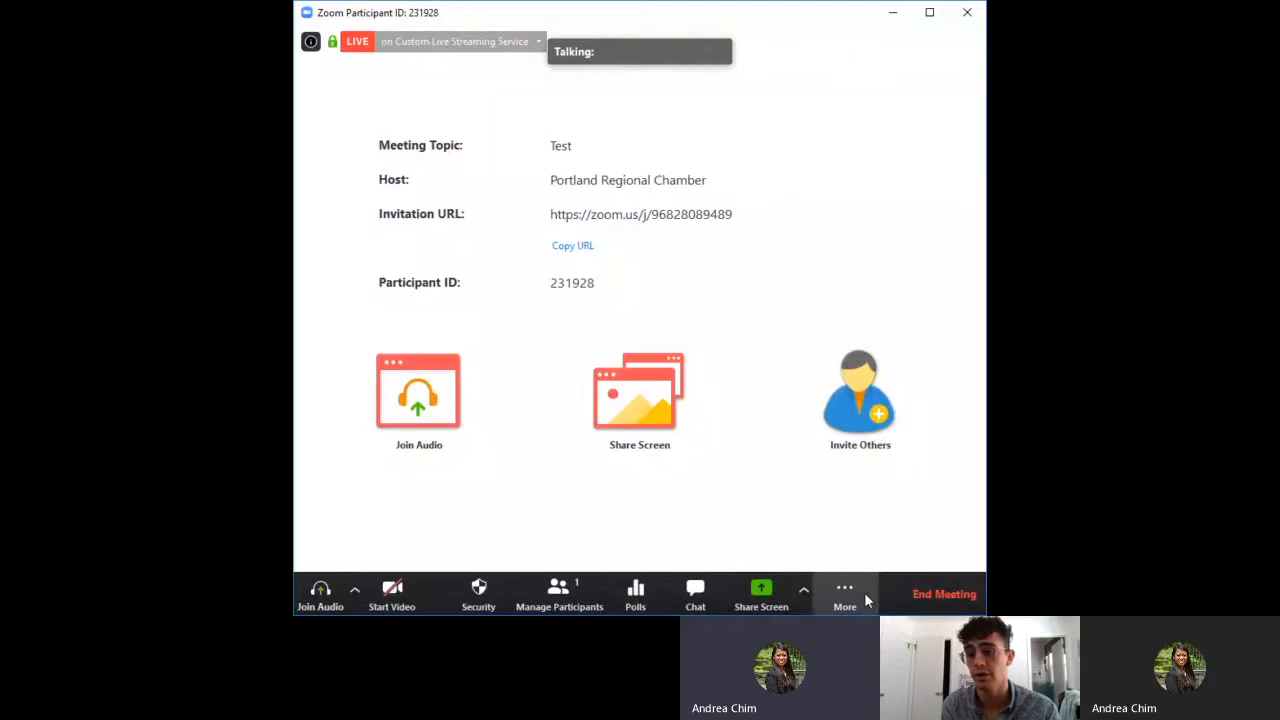
click(864, 592)
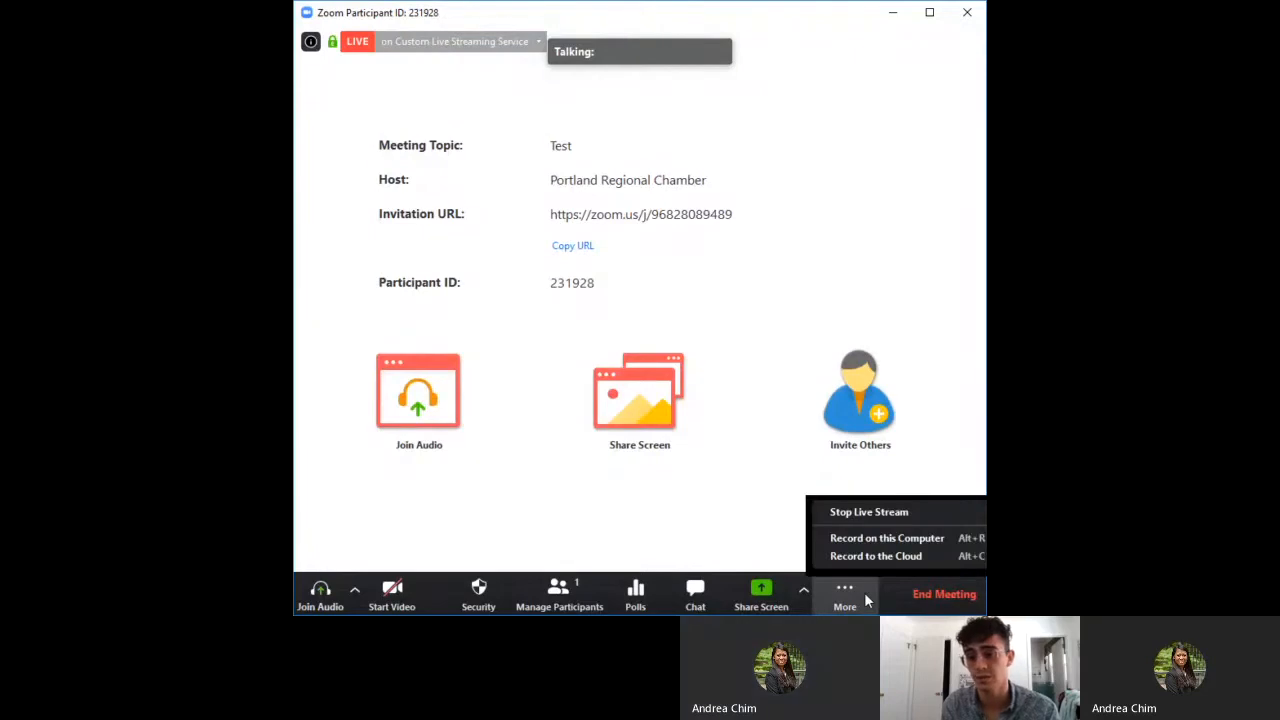
click(855, 515)
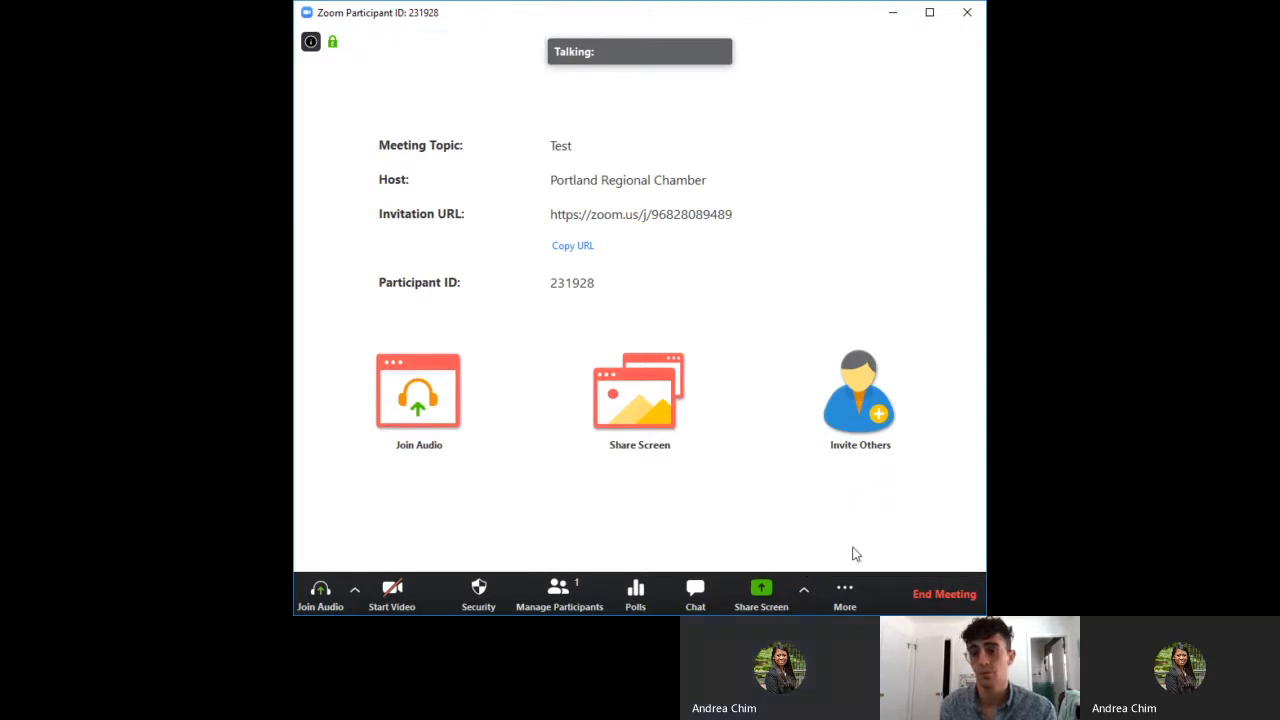